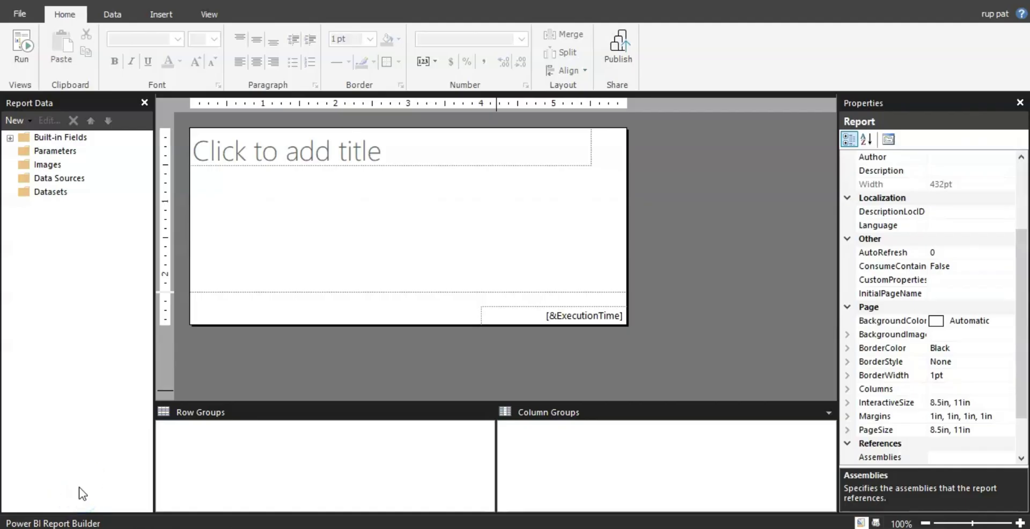
Start a new report with the Table or Matrix Wizard, choosing to create a new dataset.
left_click(89, 375)
left_click(20, 14)
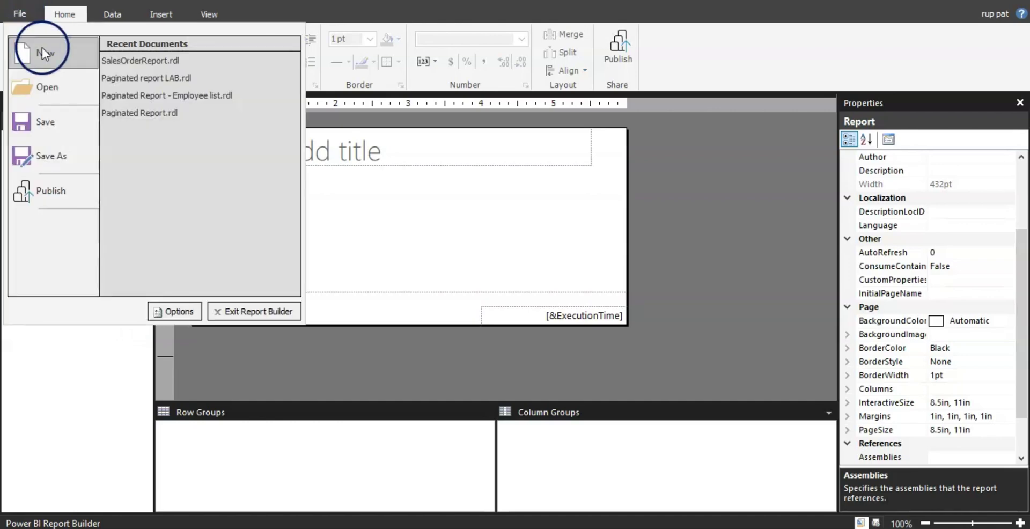
left_click(67, 56)
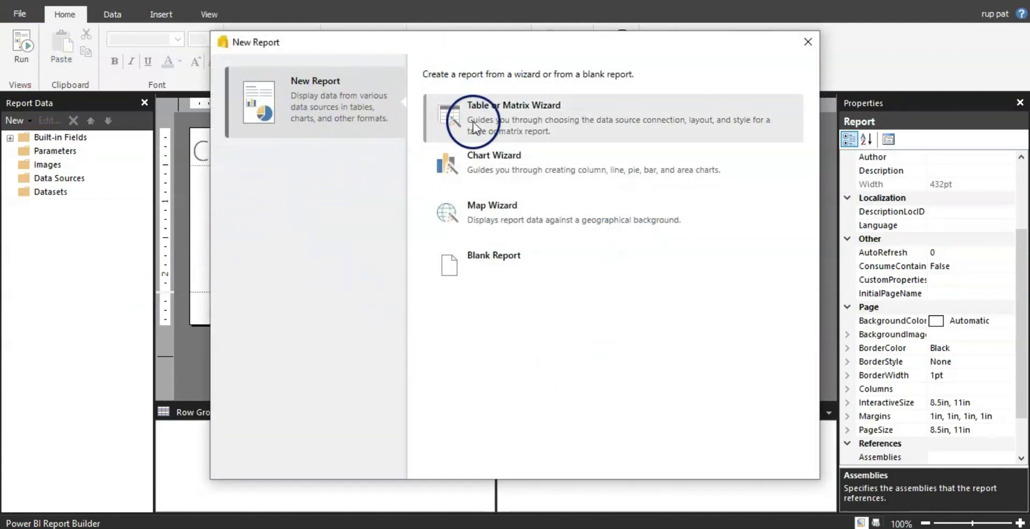
left_click(516, 112)
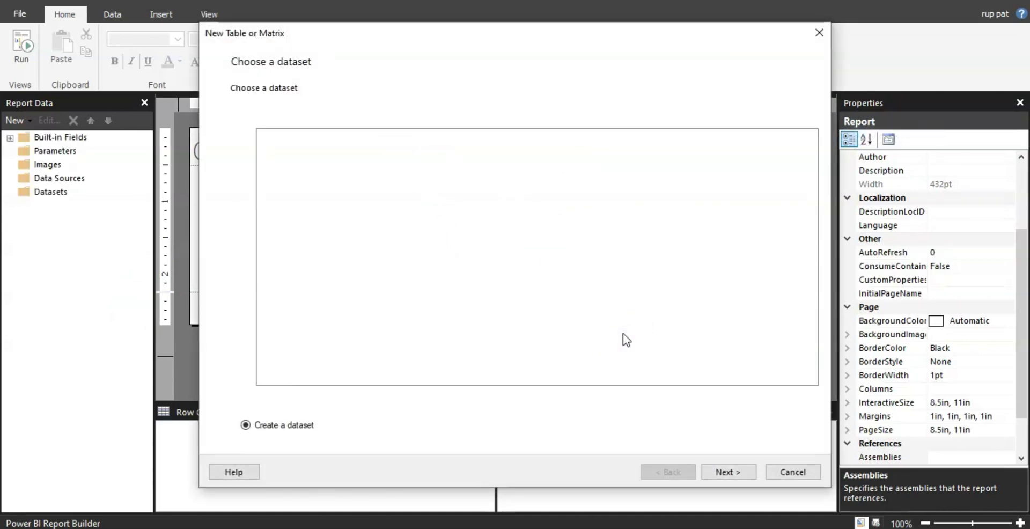
left_click(307, 268)
left_click(325, 184)
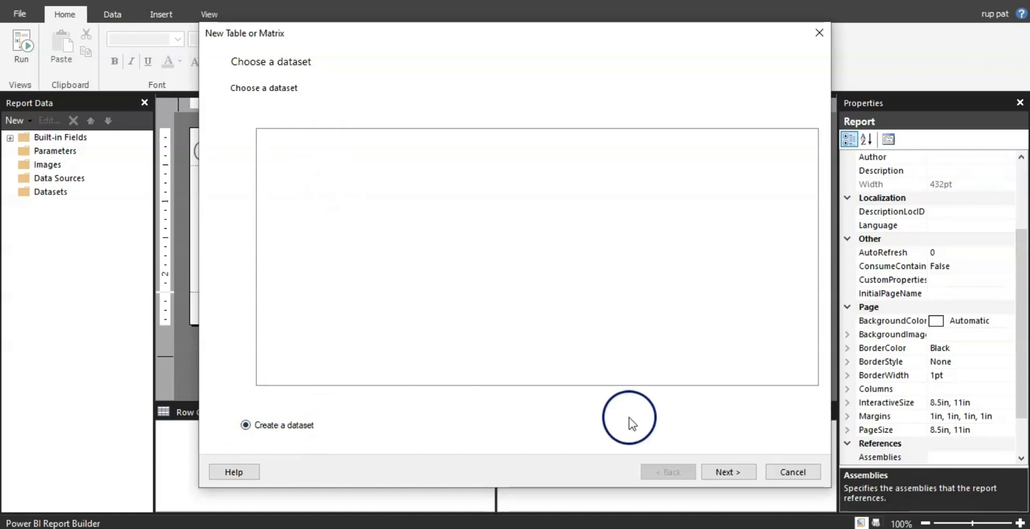
Add a new data source named 'Reseller Report' with the Microsoft SQL Server connection type.
left_click(730, 474)
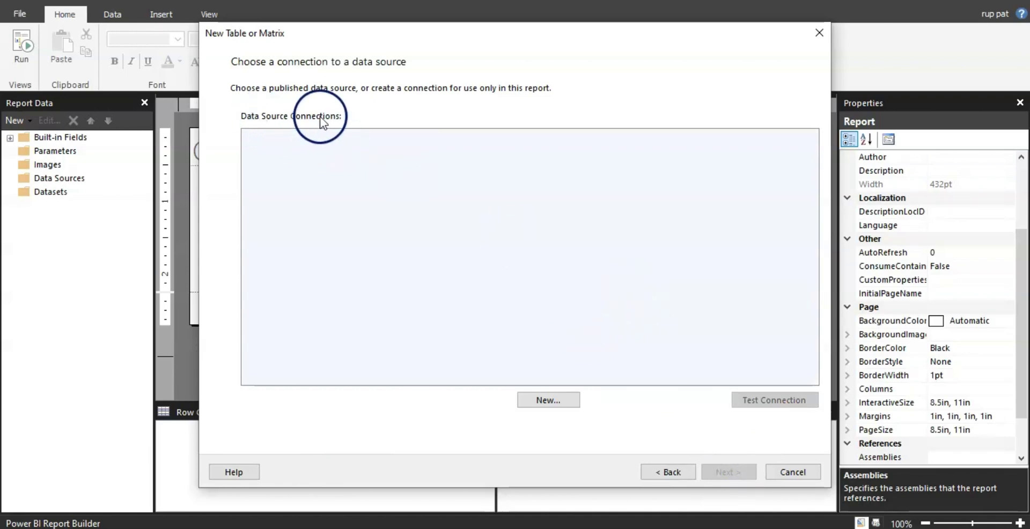
left_click(552, 399)
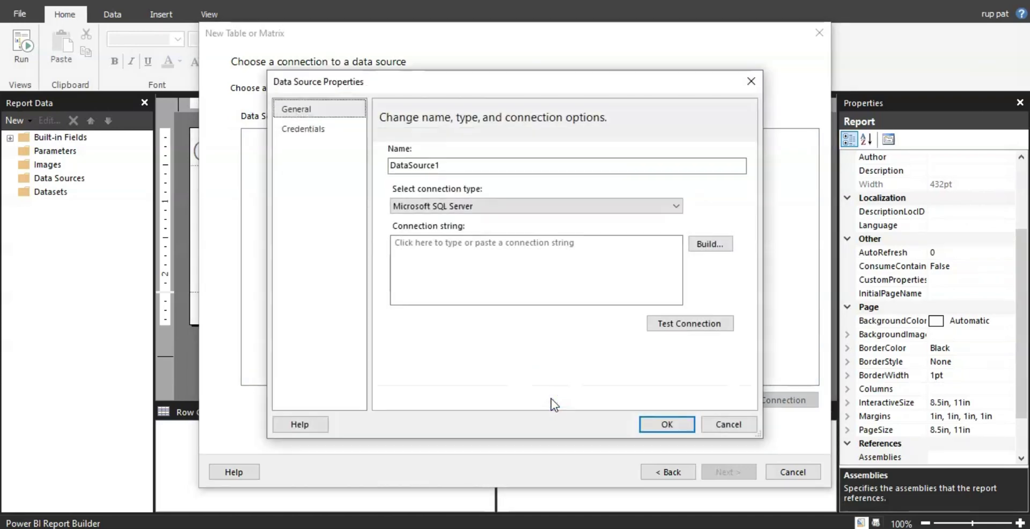
left_click(568, 168)
key("BackSpace")
key("BackSpace")
key("BackSpace")
key("BackSpace")
key("BackSpace")
key("BackSpace")
key("BackSpace")
key("BackSpace")
key("BackSpace")
key("BackSpace")
key("BackSpace")
left_click(471, 165)
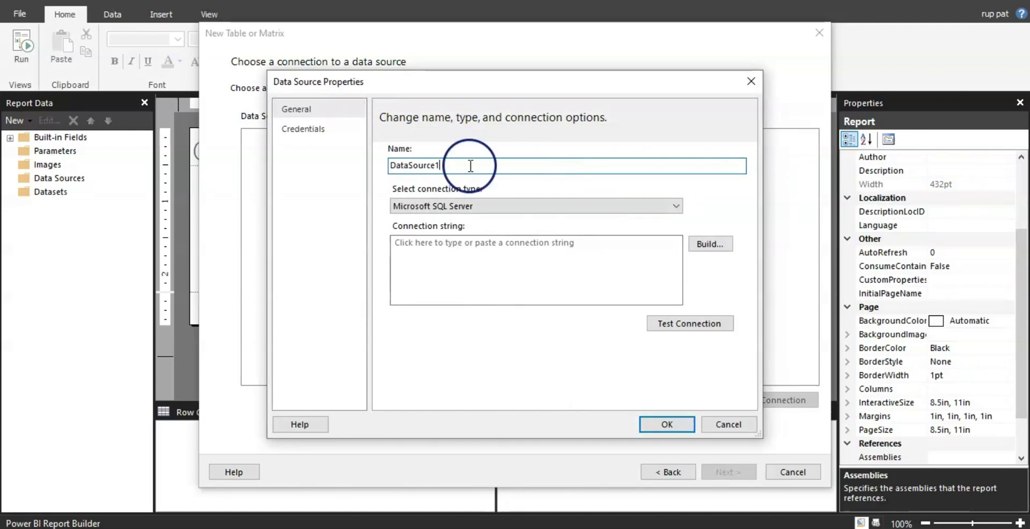
key("BackSpace")
key("BackSpace")
key("BackSpace")
key("BackSpace")
key("BackSpace")
key("BackSpace")
key("BackSpace")
key("BackSpace")
key("BackSpace")
key("BackSpace")
key("BackSpace")
type("Re")
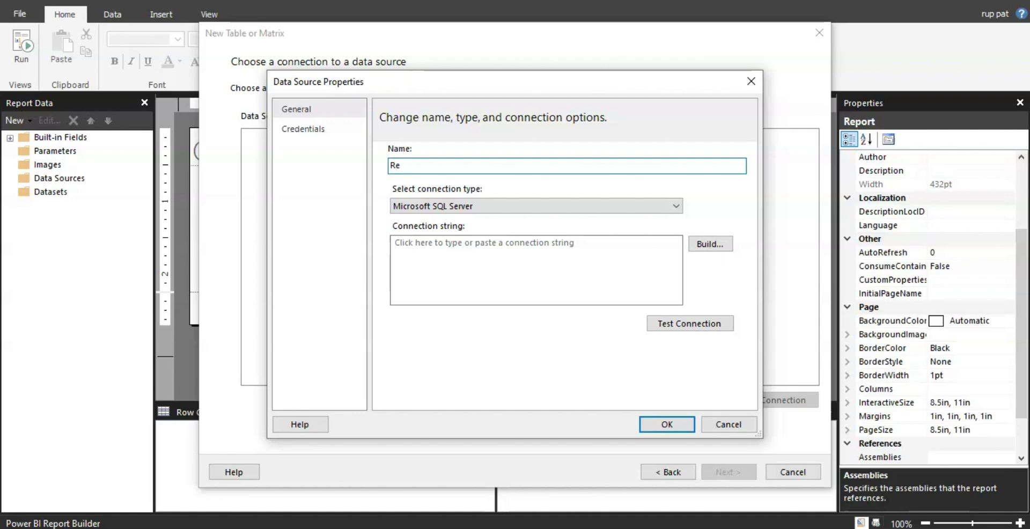
type("seller Report")
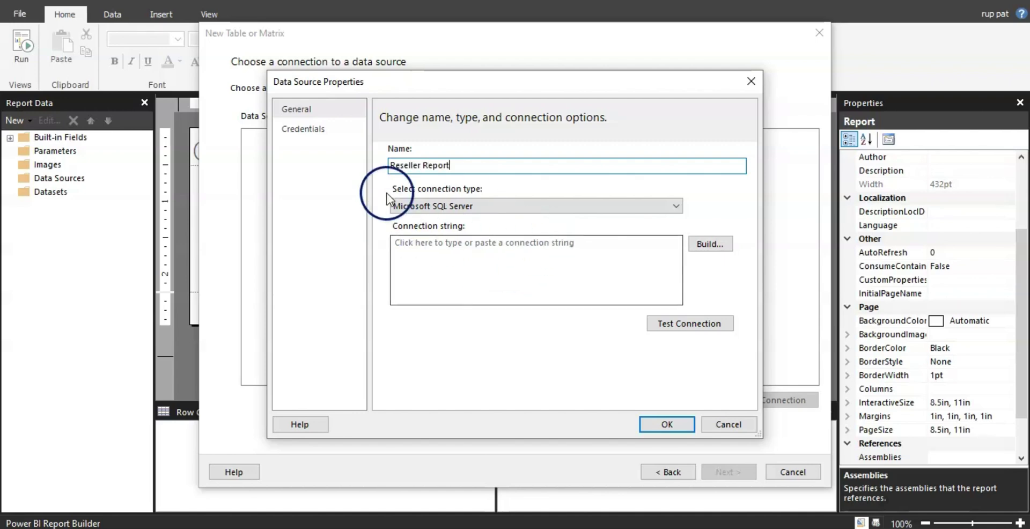
left_click(674, 207)
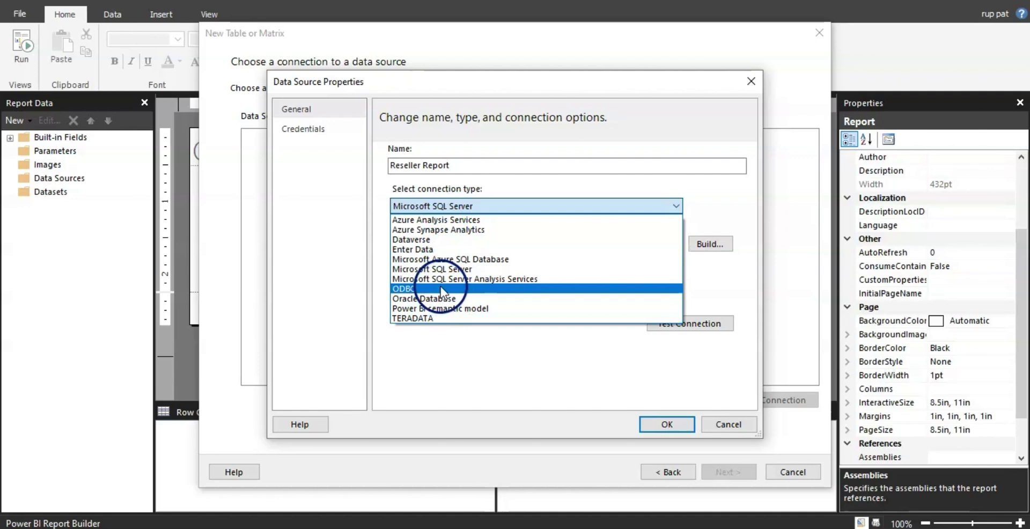
left_click(711, 275)
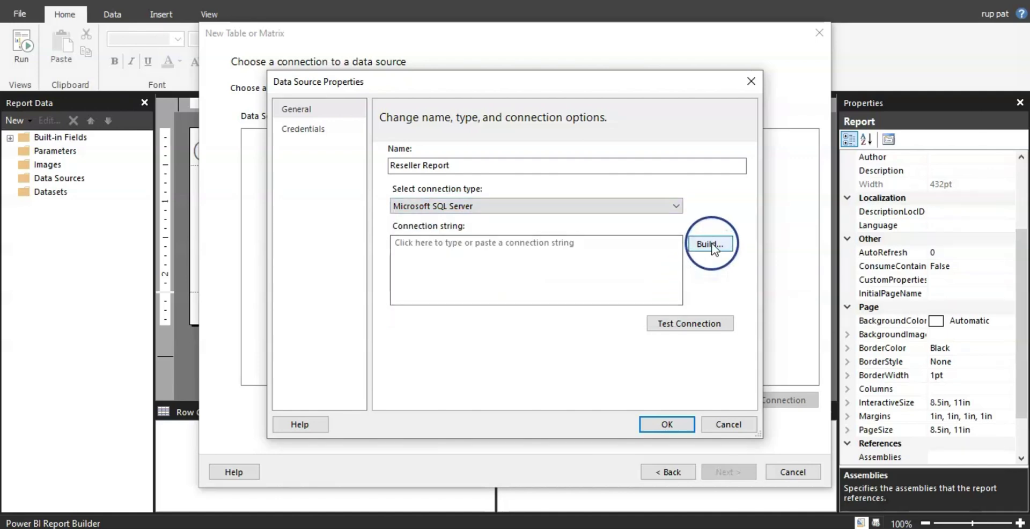
Build the connection string for the local MSQLSERVER2020 instance and the AdventureWorksDW2019 database.
left_click(713, 245)
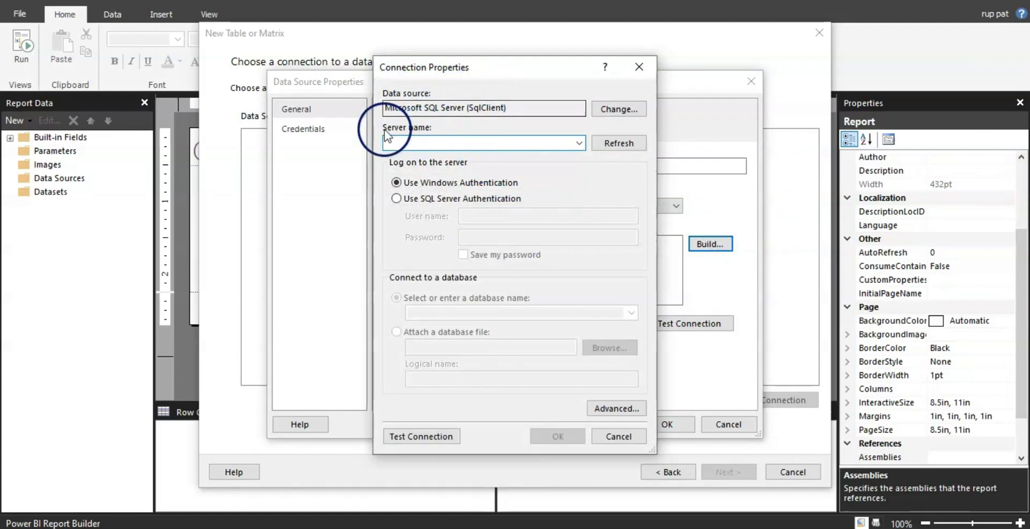
left_click(579, 143)
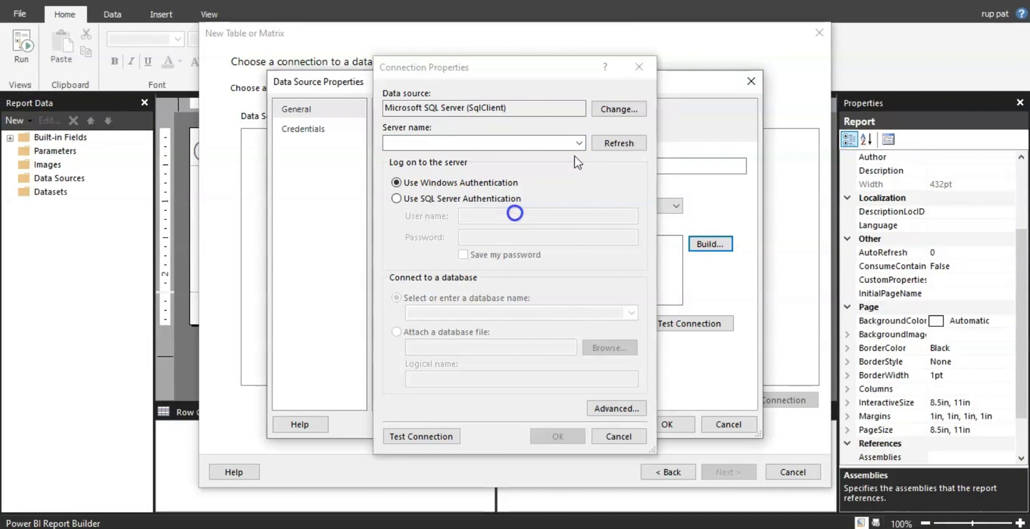
left_click(547, 154)
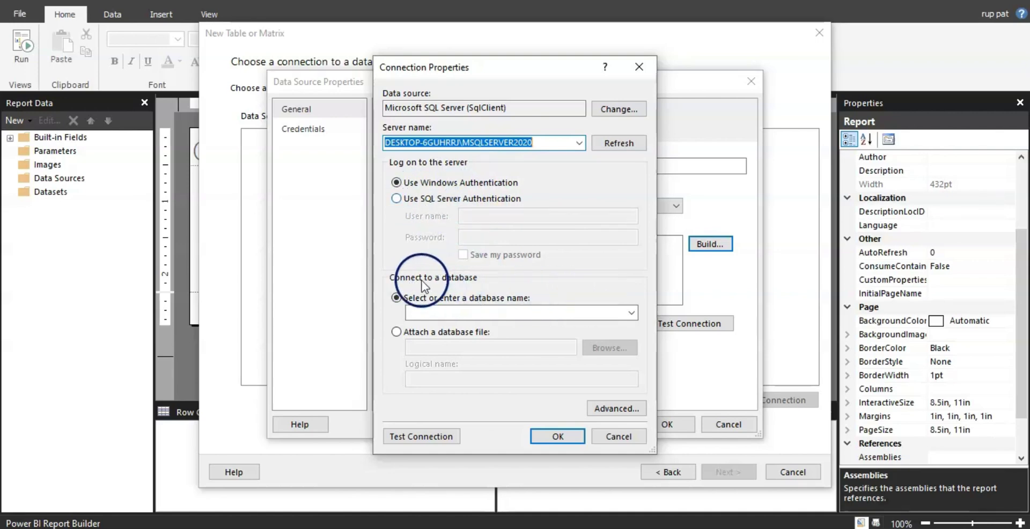
left_click(631, 314)
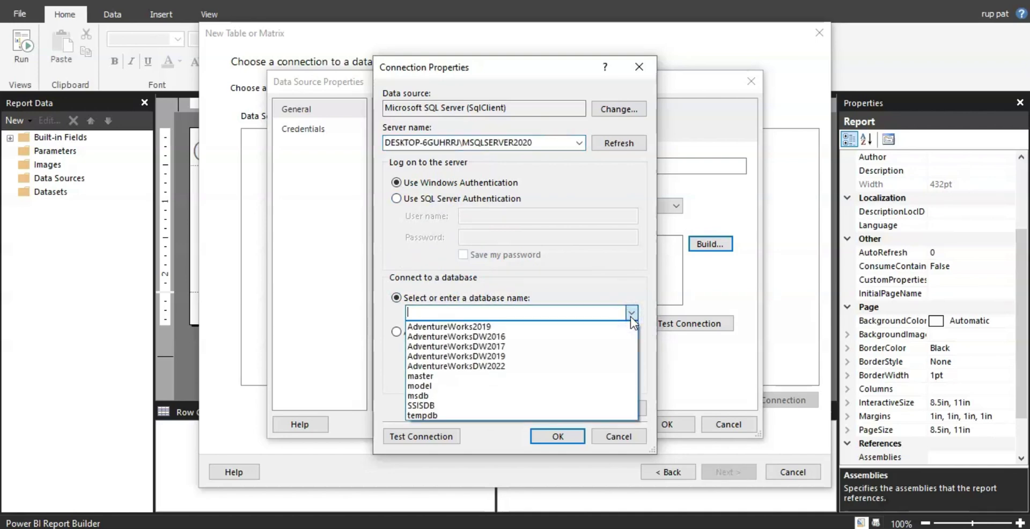
left_click(437, 357)
left_click(548, 439)
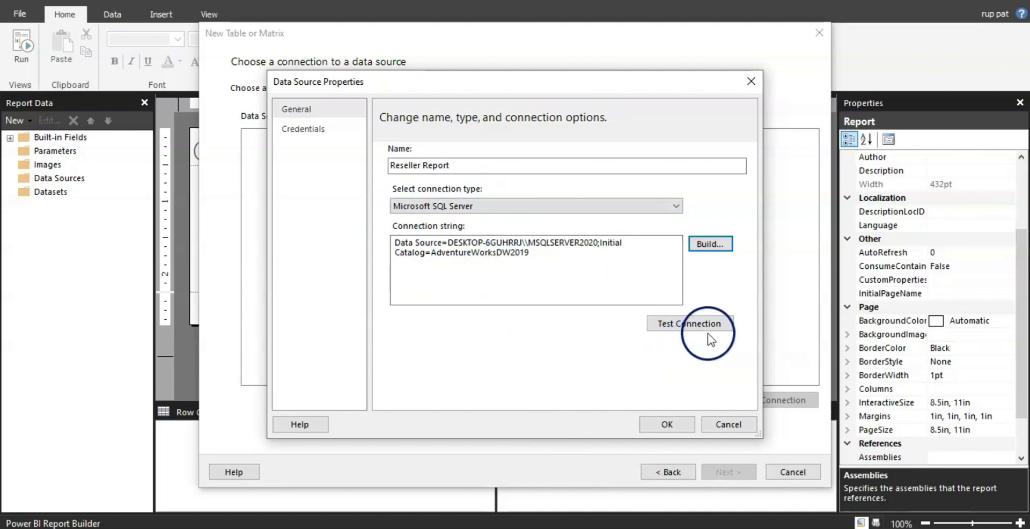
Rename the data source to Reseller_Report, test the connection successfully, and save it.
left_click(679, 325)
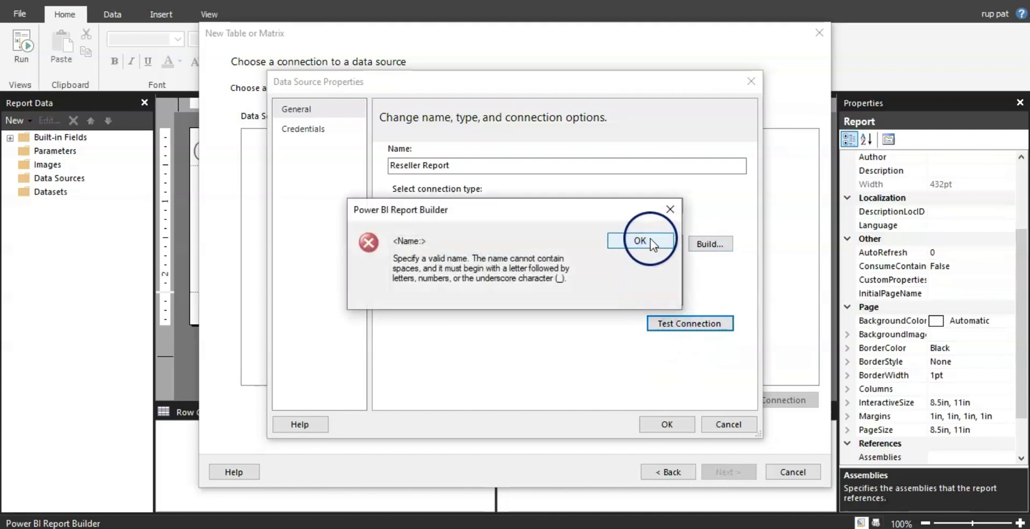
left_click(651, 241)
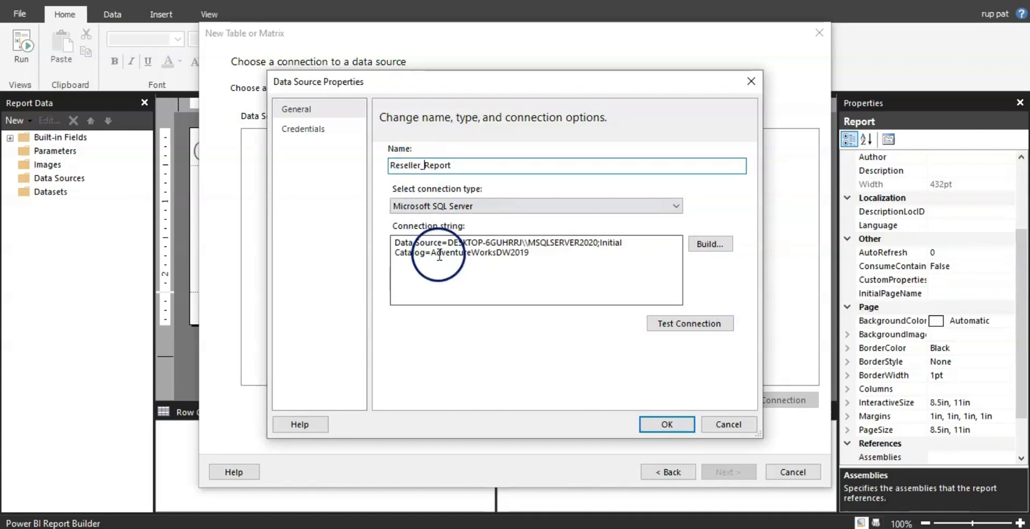
left_click(666, 329)
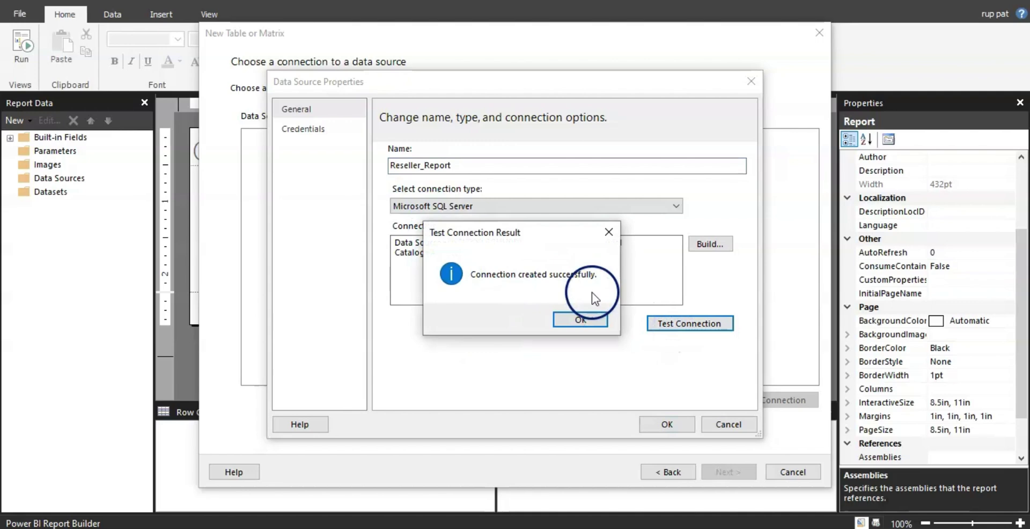
left_click(582, 320)
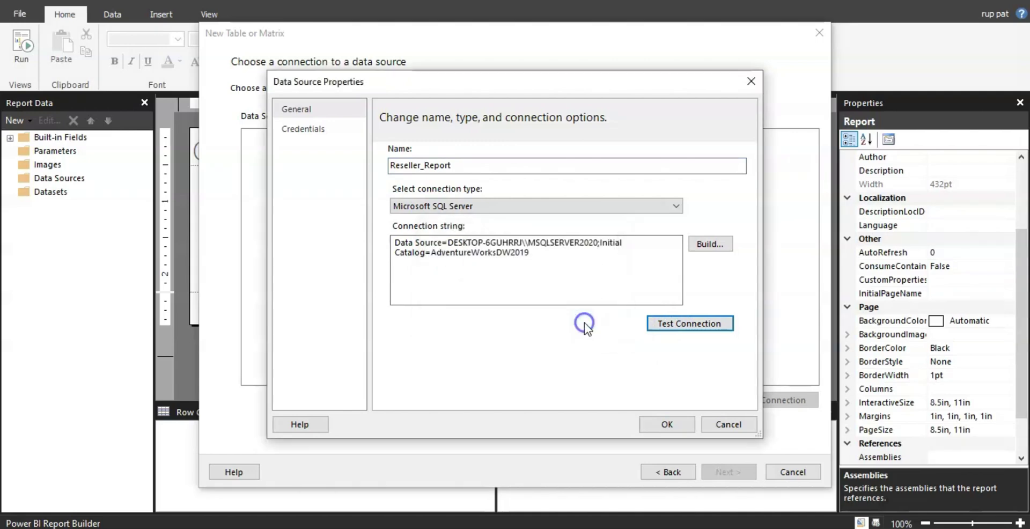
left_click(666, 424)
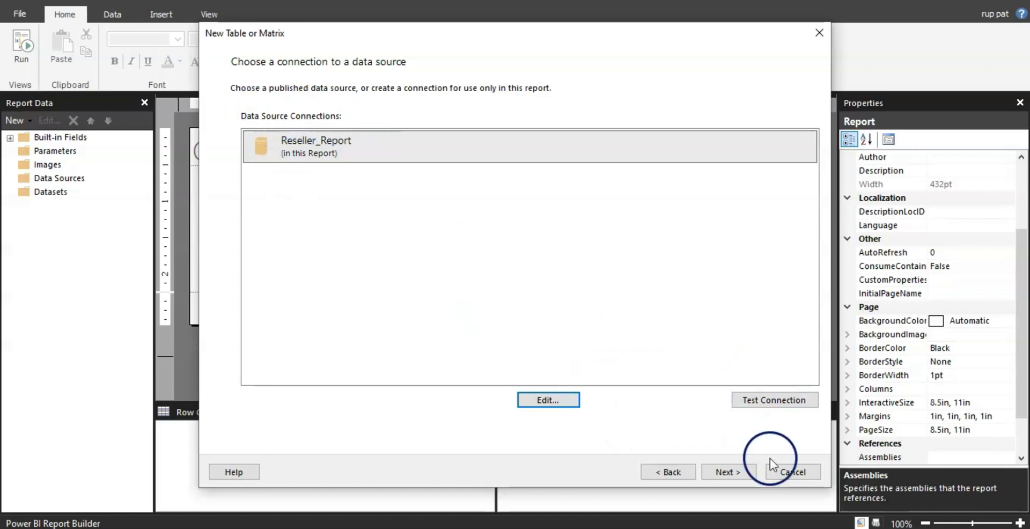
Select the DimProduct, DimReseller and FactResellerSales tables for the query.
left_click(723, 474)
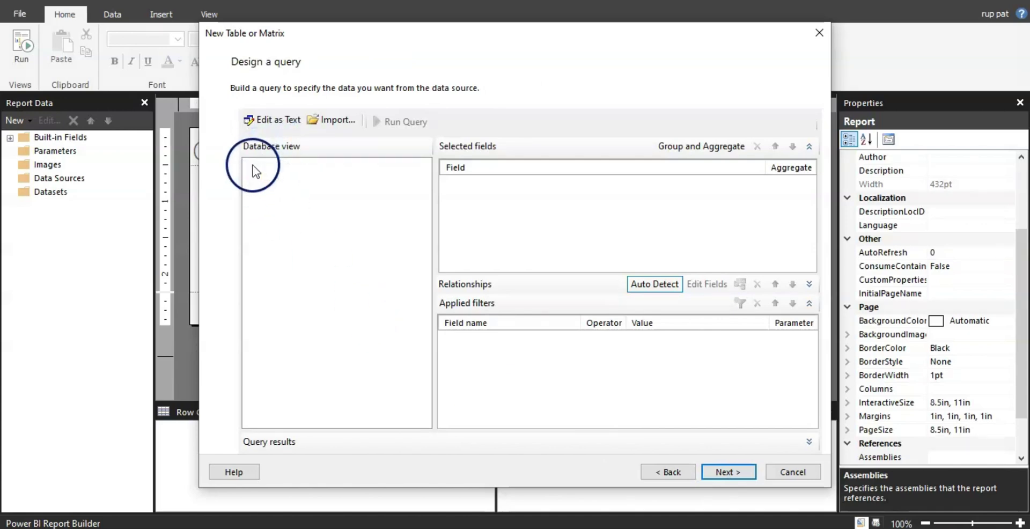
left_click(251, 166)
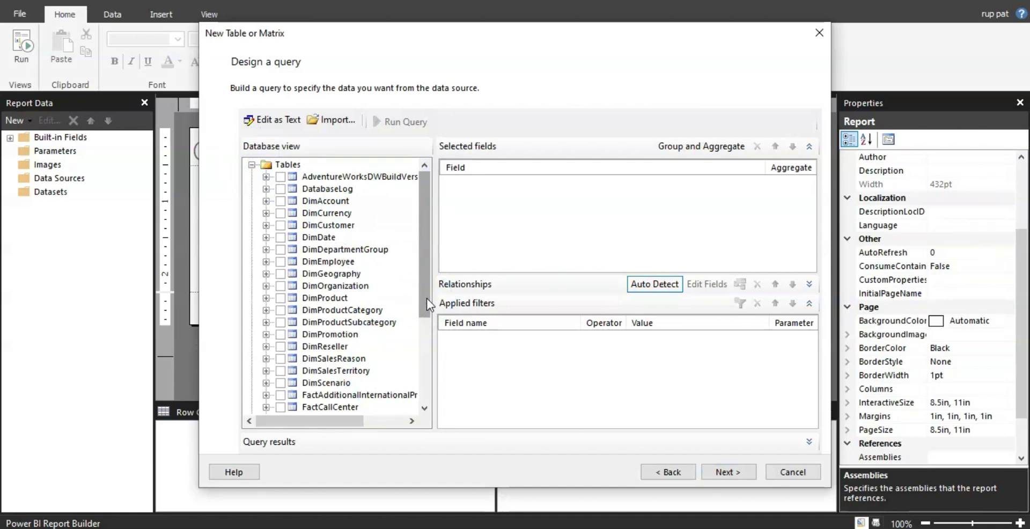
left_click(280, 298)
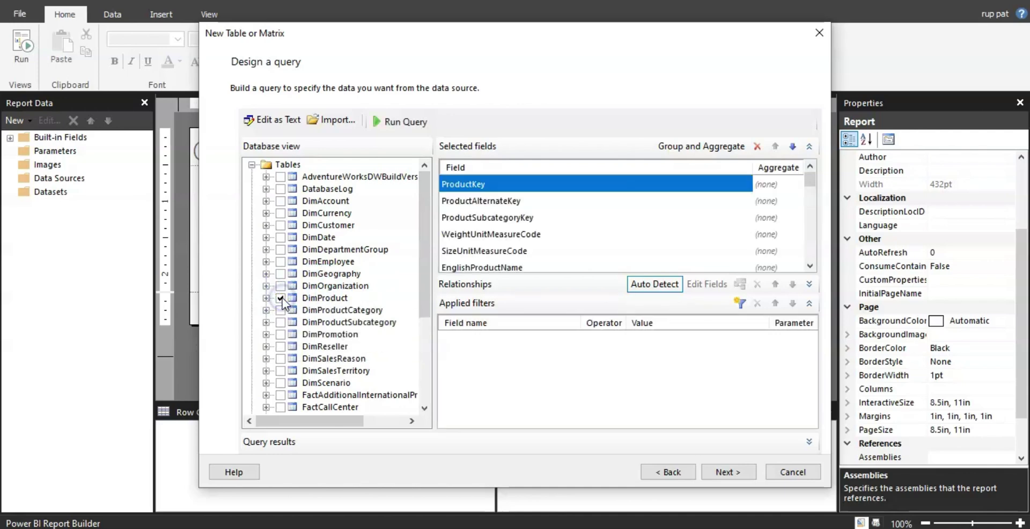
left_click_drag(426, 301, 430, 403)
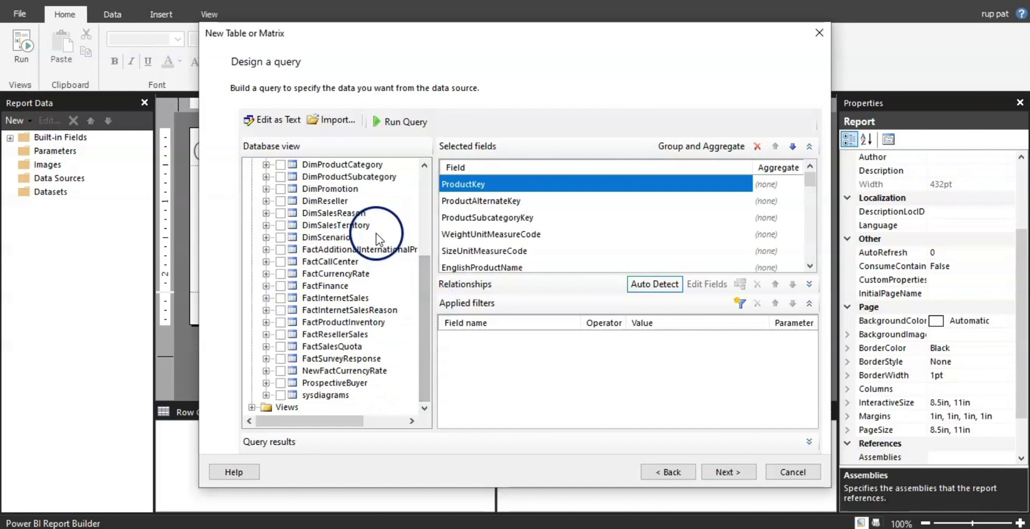
left_click(280, 202)
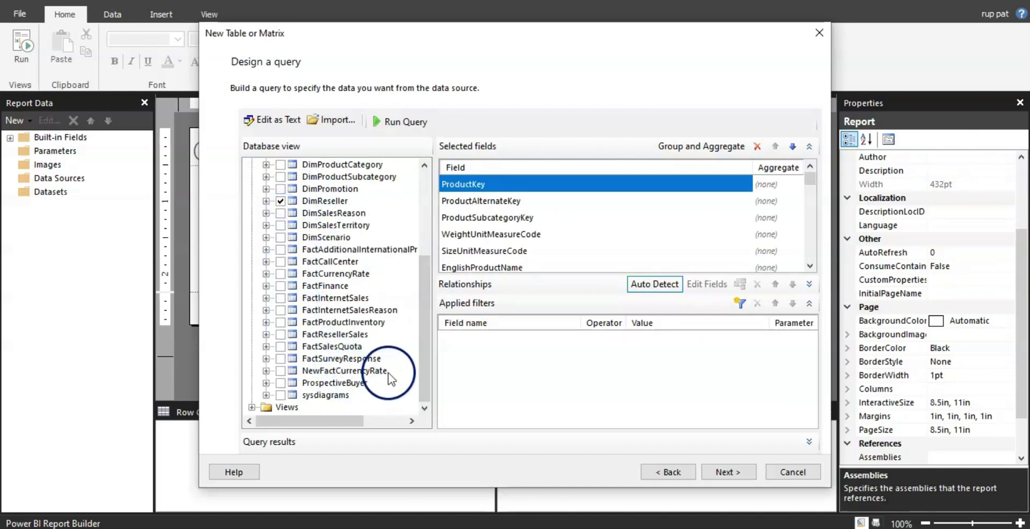
left_click(280, 334)
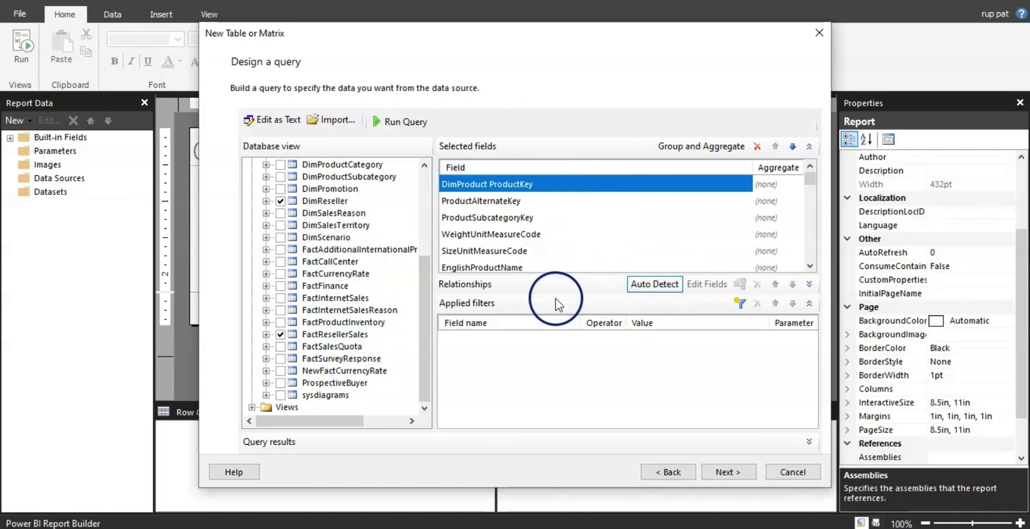
left_click(684, 304)
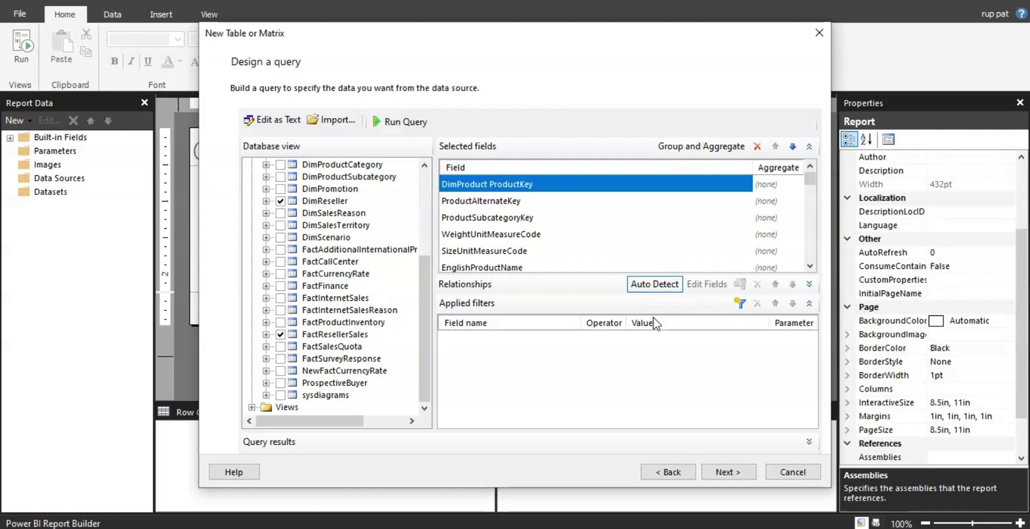
Filter DimReseller.ResellerName to 'A Bike Store' as a parameter, then run the query.
left_click(740, 303)
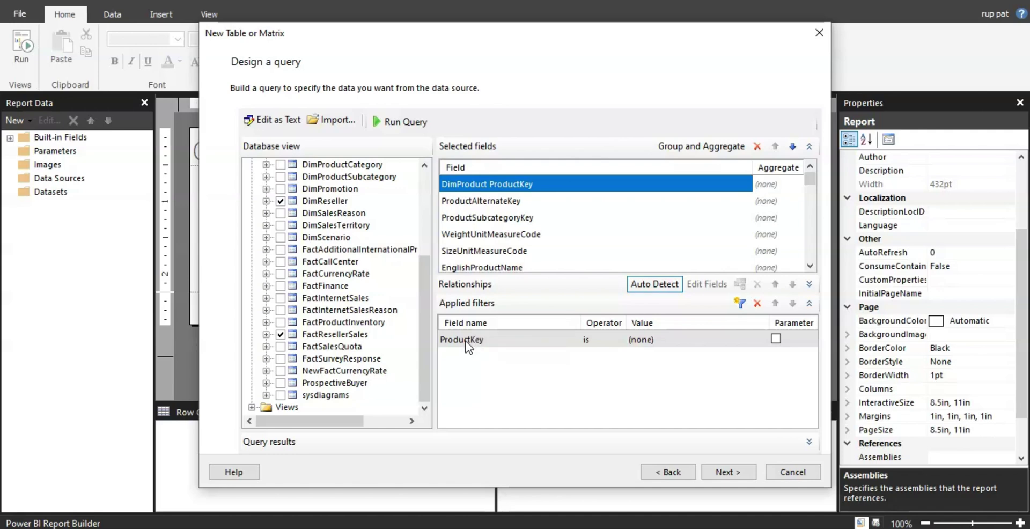
left_click(465, 341)
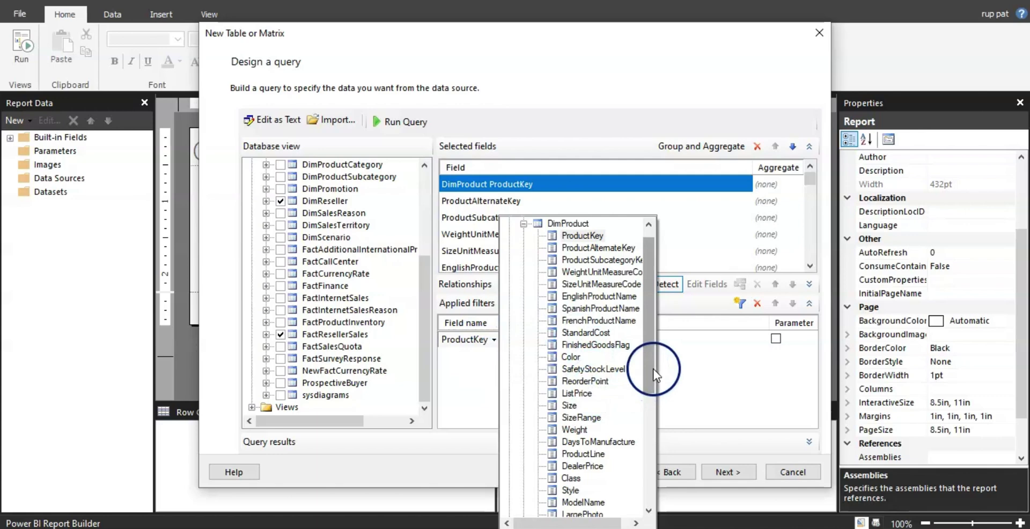
left_click_drag(652, 368, 653, 491)
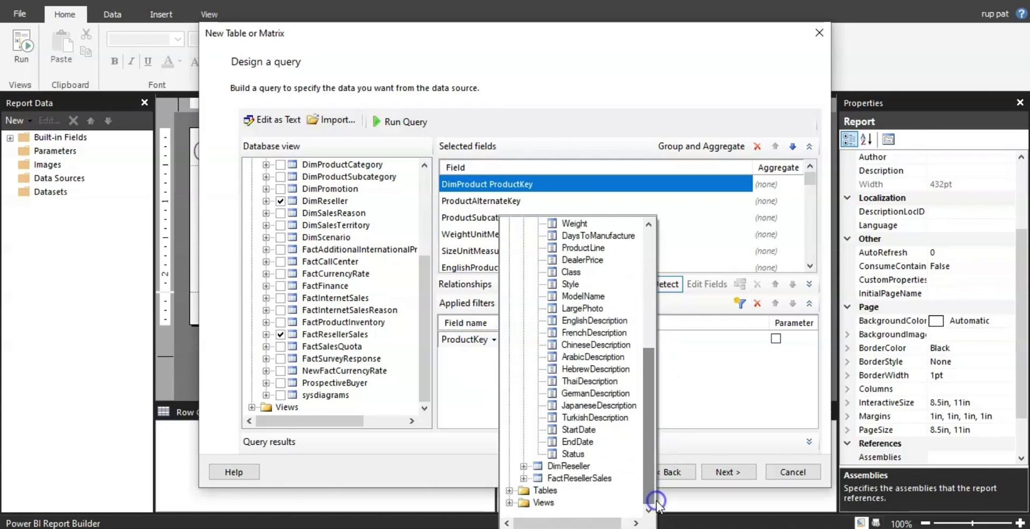
left_click(524, 467)
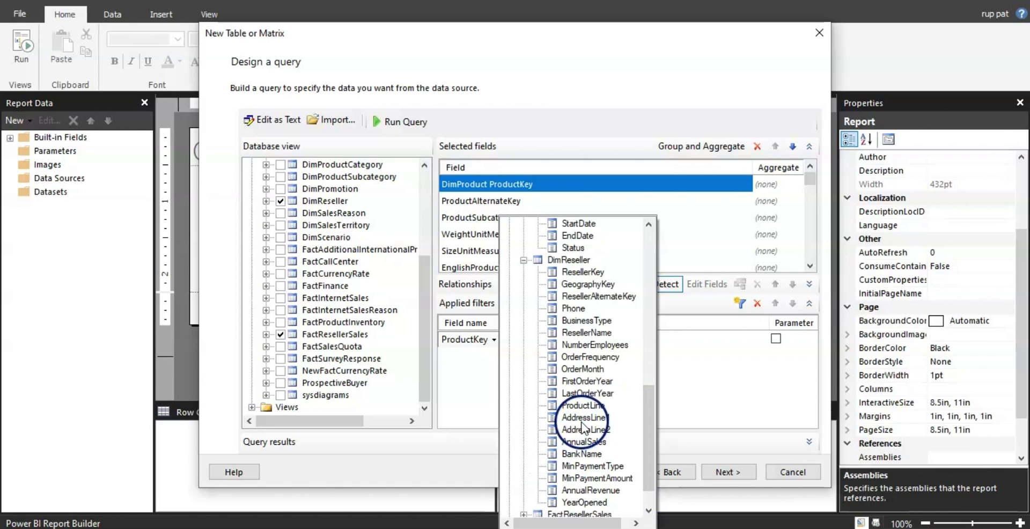
left_click(594, 333)
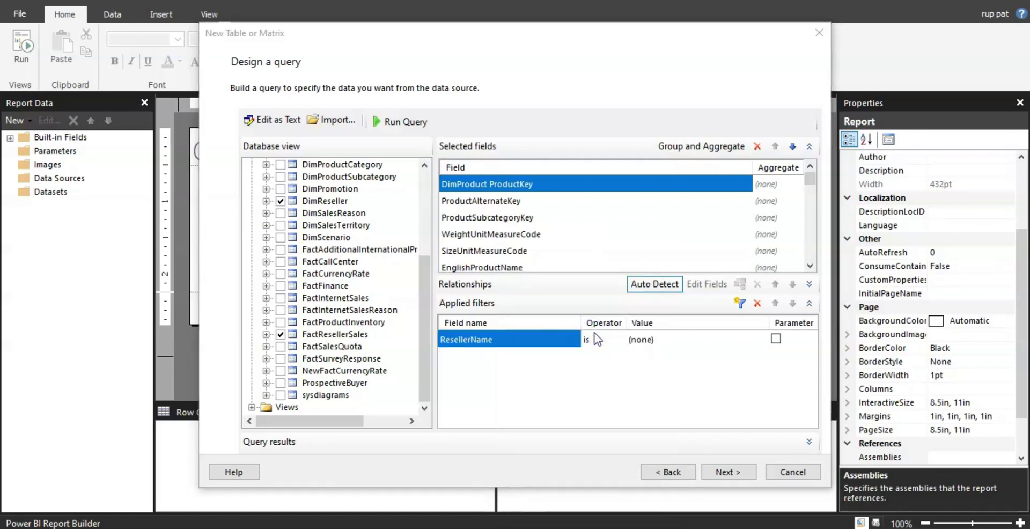
left_click(644, 364)
left_click(651, 345)
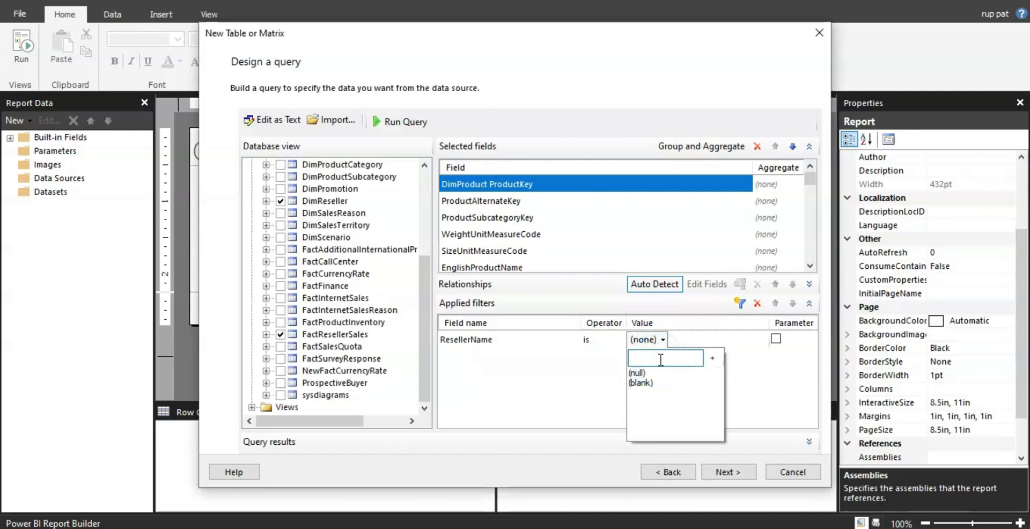
type("A Bike Store")
left_click(756, 386)
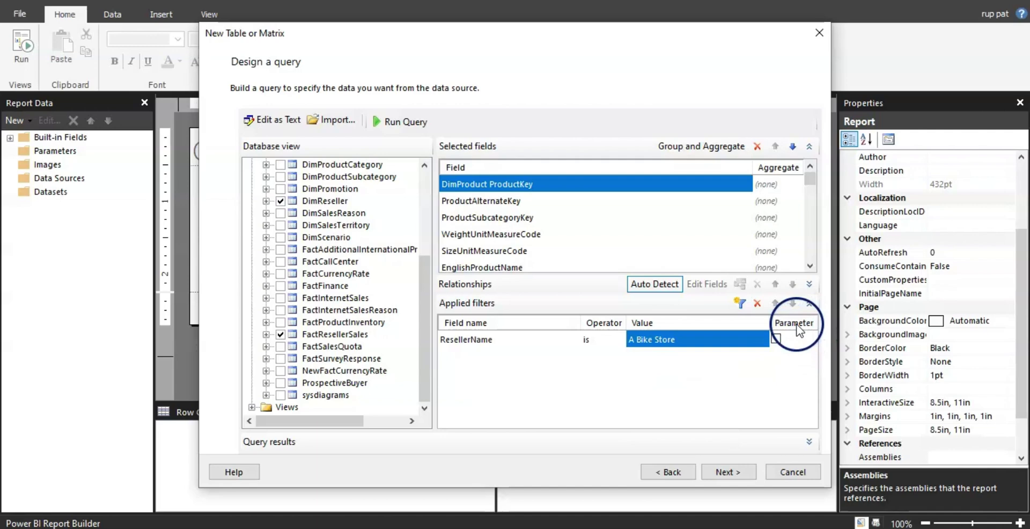
left_click(777, 340)
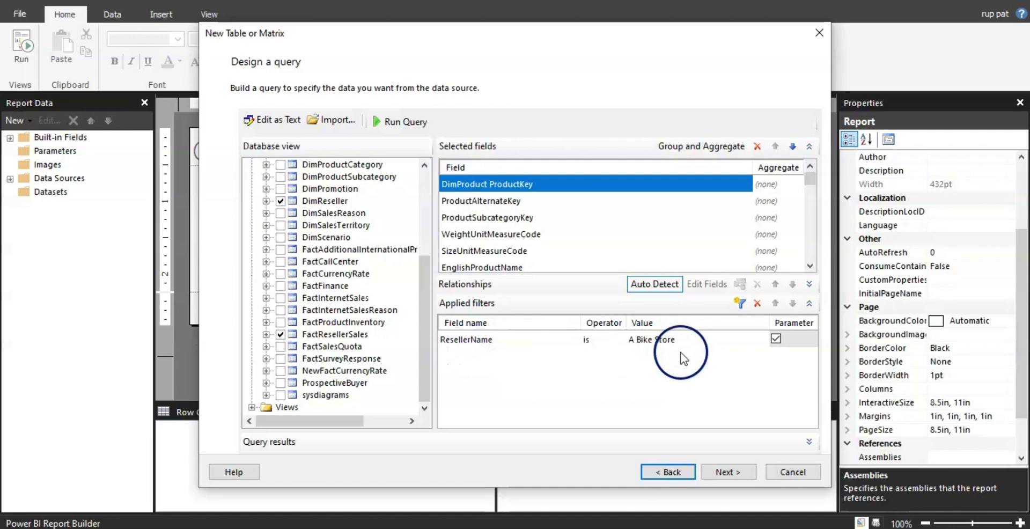
left_click(388, 127)
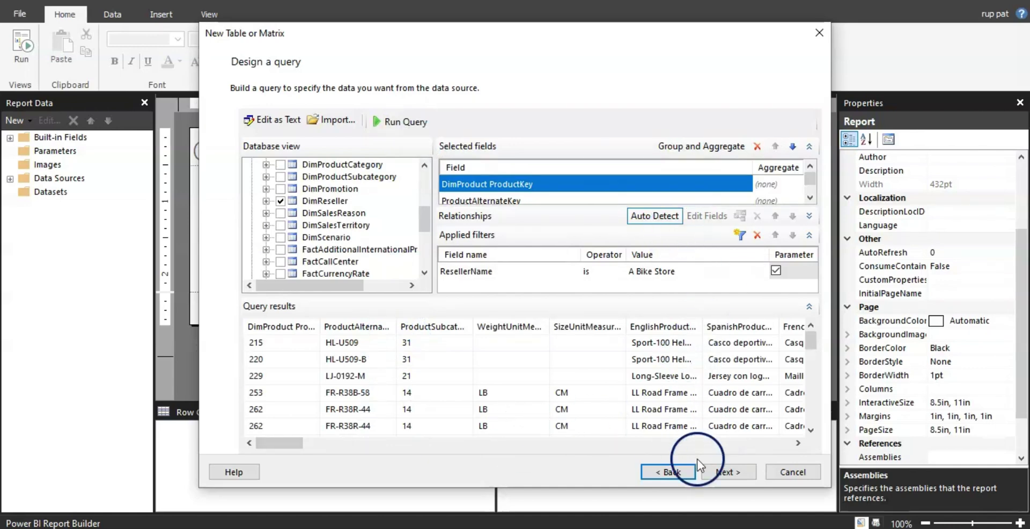
Add row groups ResellerName, EnglishProductName and SalesOrderNumber, with ResellerName outermost.
left_click(726, 477)
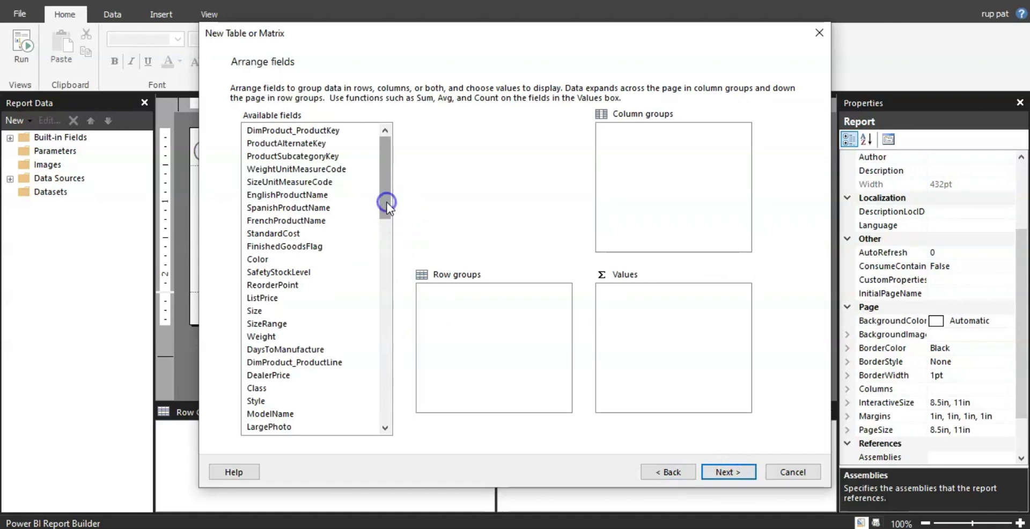
double_click(316, 195)
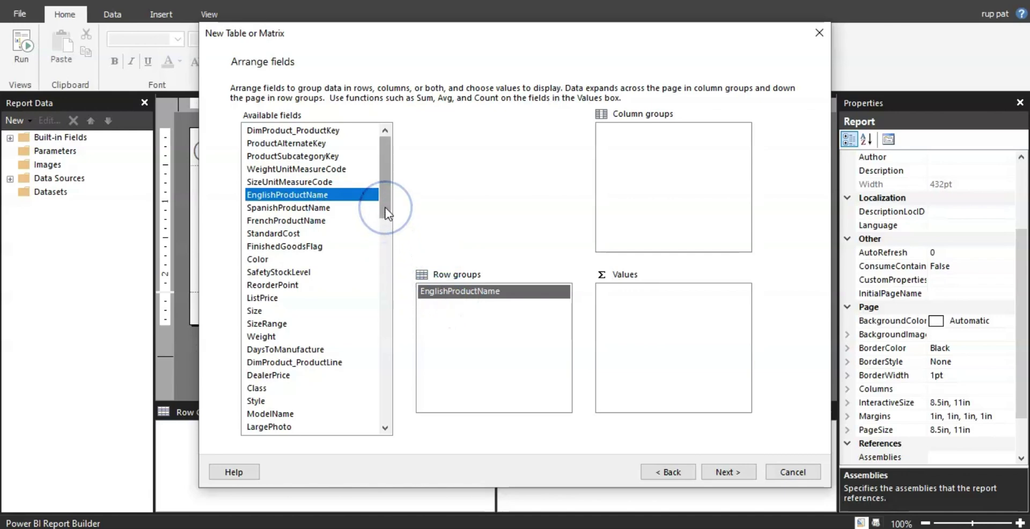
left_click_drag(386, 214, 388, 276)
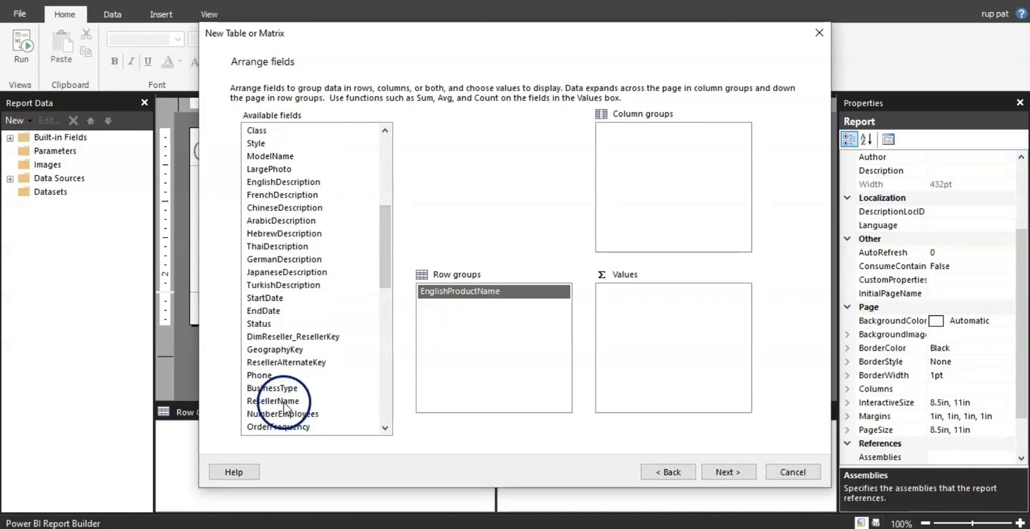
double_click(285, 402)
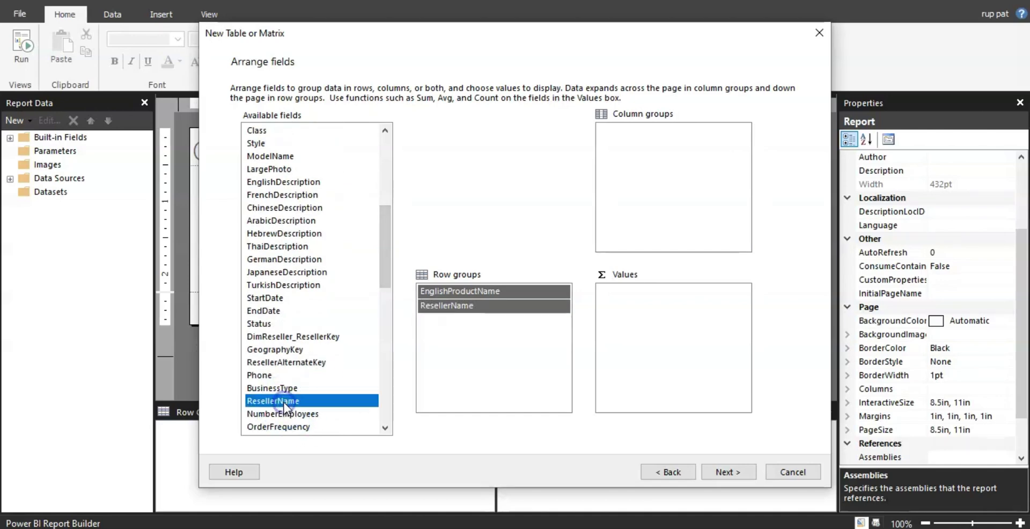
left_click(476, 308)
left_click_drag(476, 308, 474, 289)
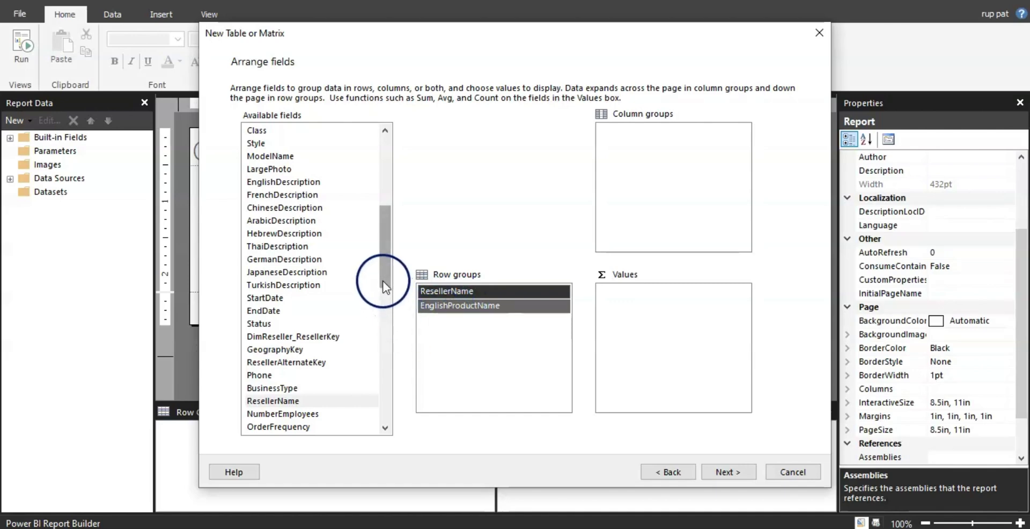
left_click_drag(384, 281, 387, 366)
left_click_drag(304, 390, 305, 393)
double_click(304, 389)
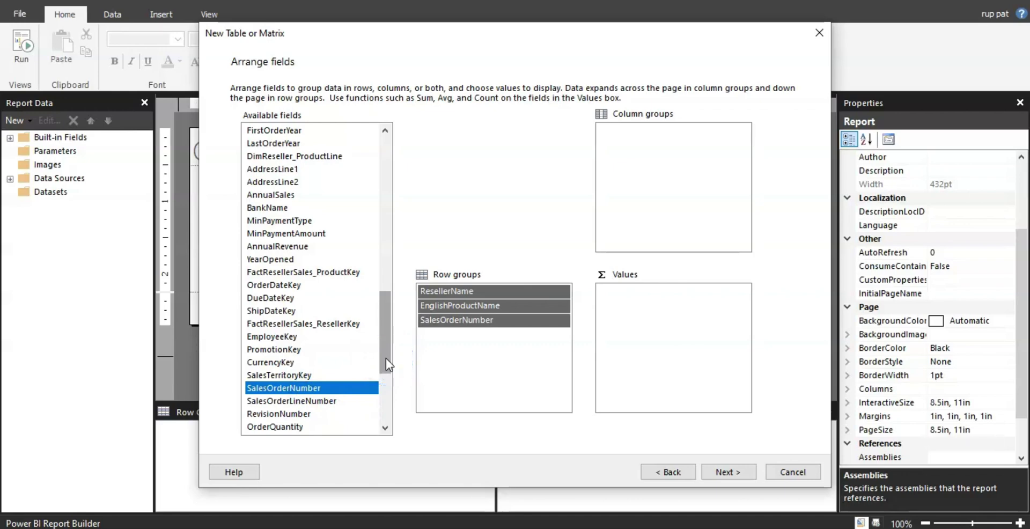
left_click_drag(385, 358, 386, 414)
Sum OrderQuantity, UnitPrice and SalesAmount in the matrix values.
double_click(298, 247)
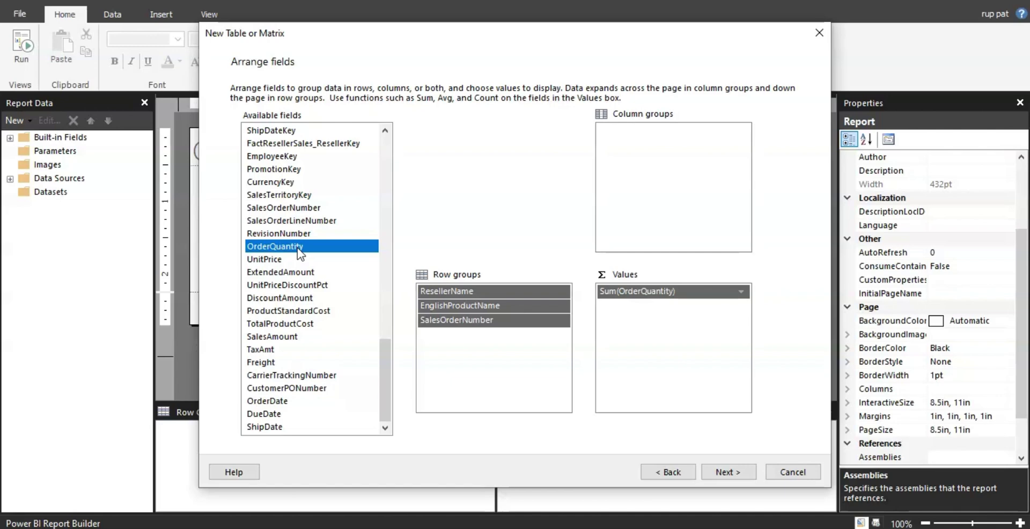
left_click(534, 302)
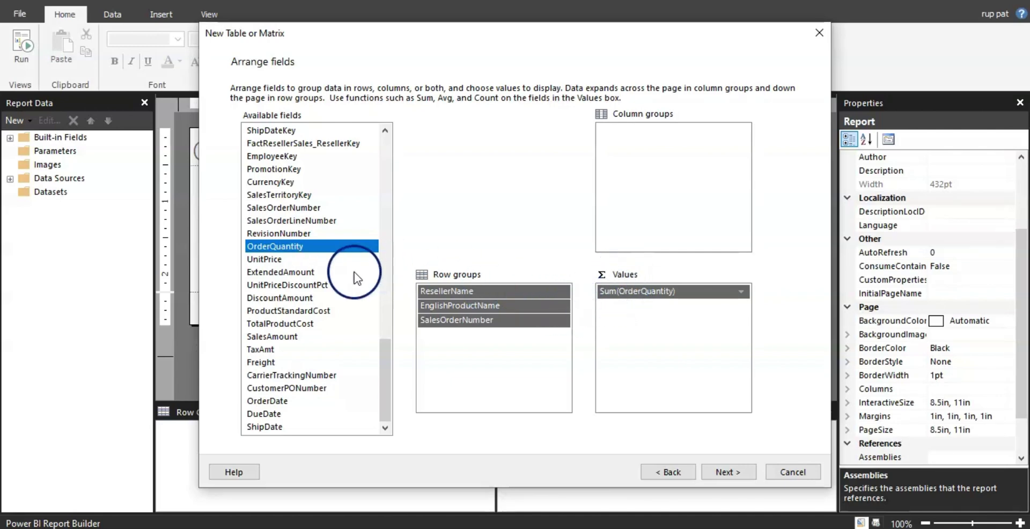
double_click(273, 260)
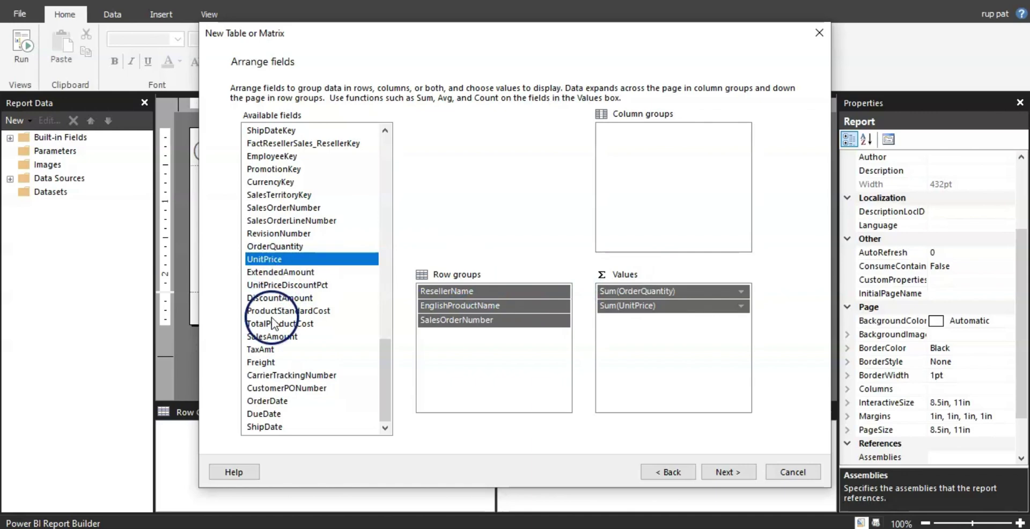
left_click(273, 337)
double_click(274, 337)
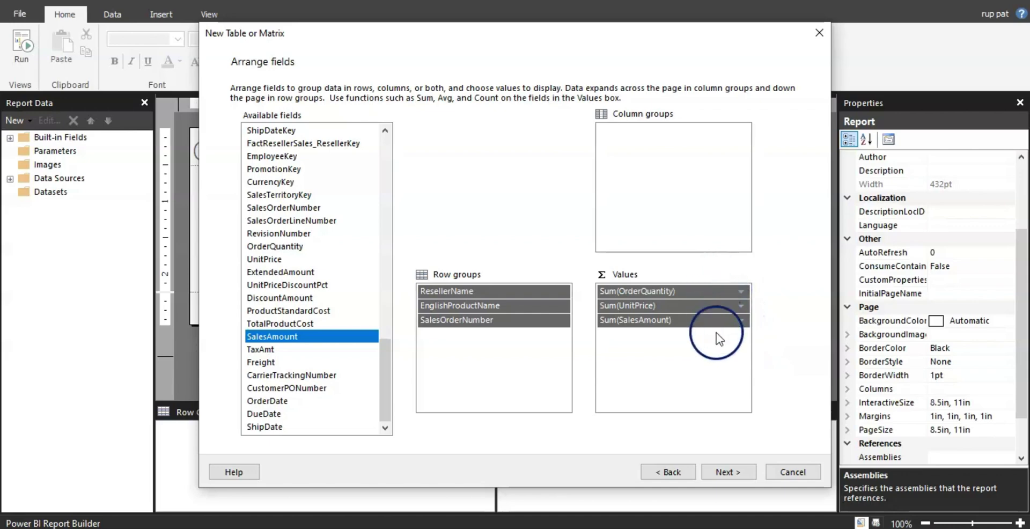
left_click(728, 474)
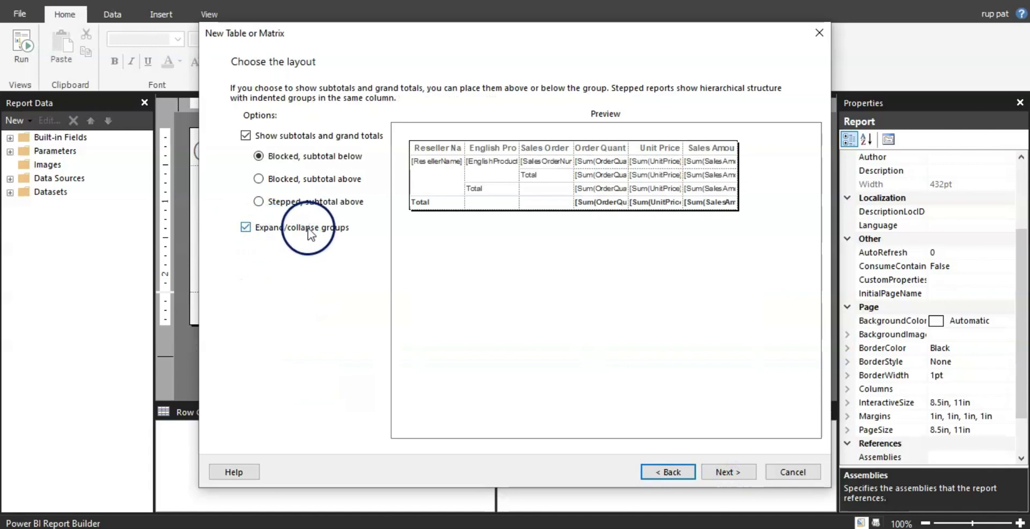
Turn off expand/collapse groups and finish the wizard to insert the subtotalled matrix.
left_click(246, 227)
left_click(261, 286)
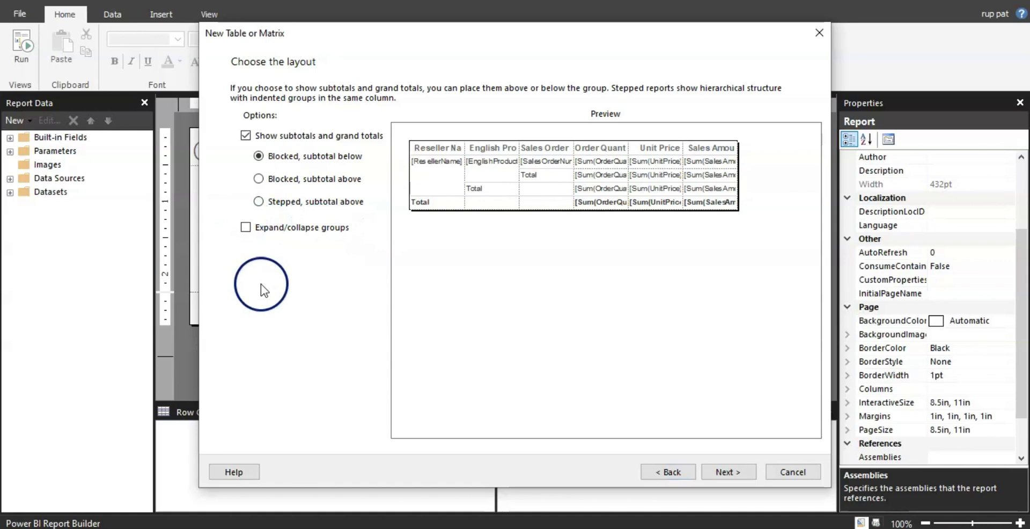
left_click(728, 473)
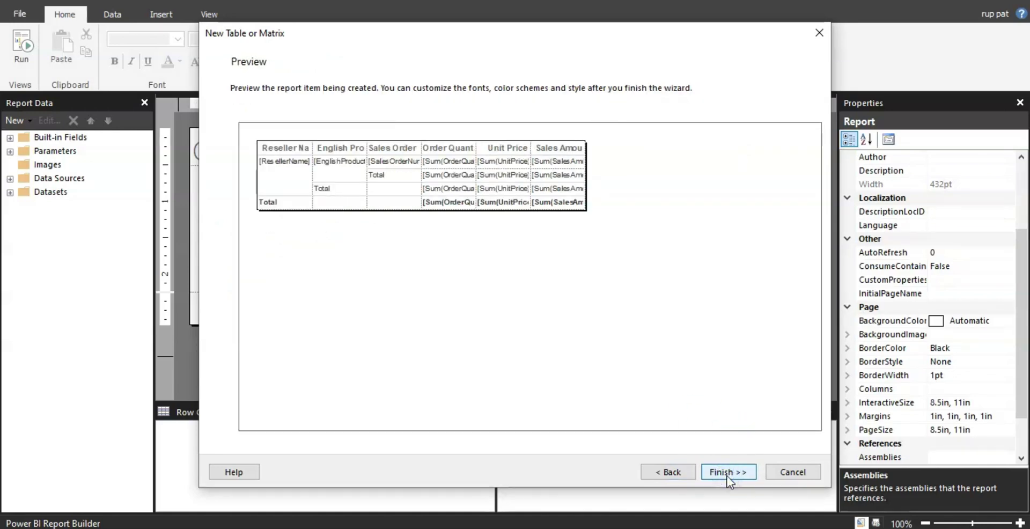
left_click(728, 474)
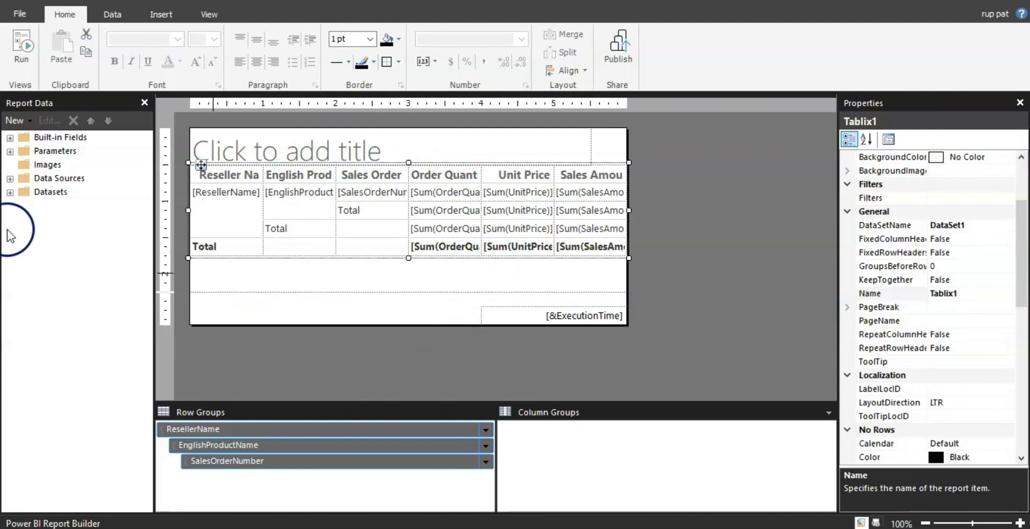
Run the report for A Bike Store and switch it to Print Layout.
left_click(24, 53)
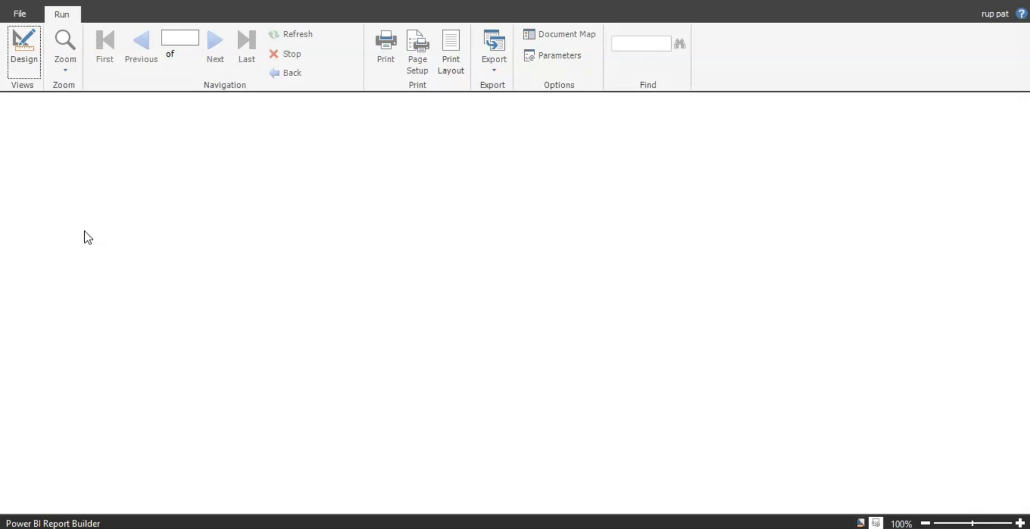
left_click(82, 497)
left_click(84, 487)
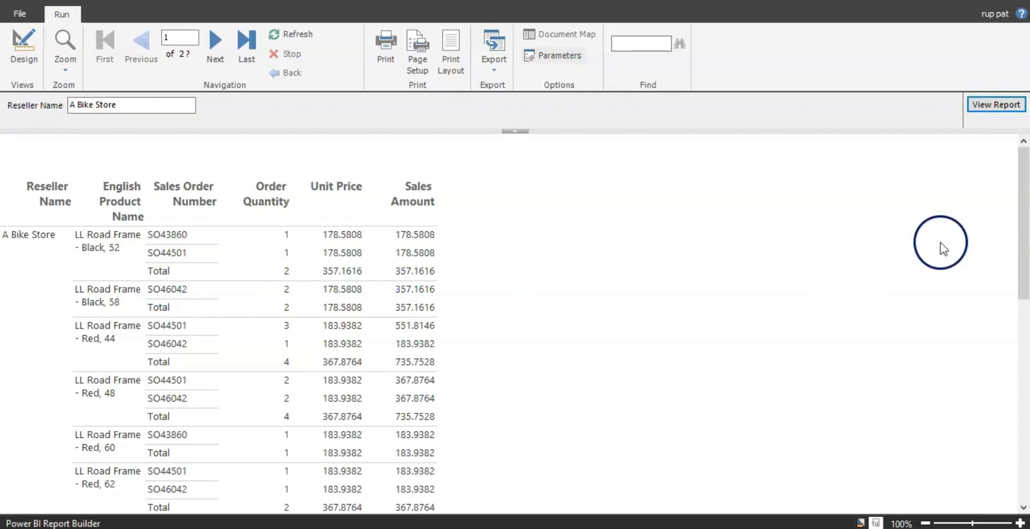
left_click_drag(1025, 213, 1016, 429)
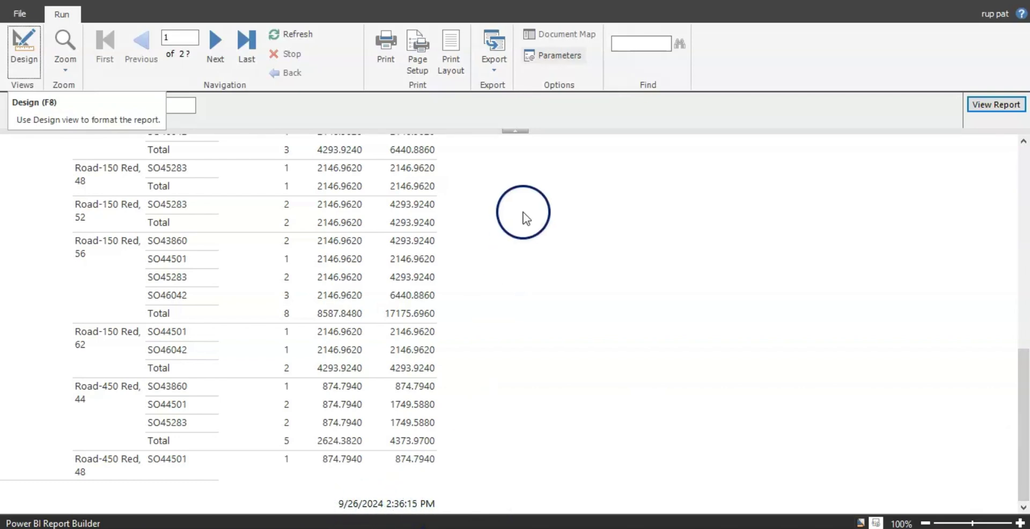
left_click(449, 57)
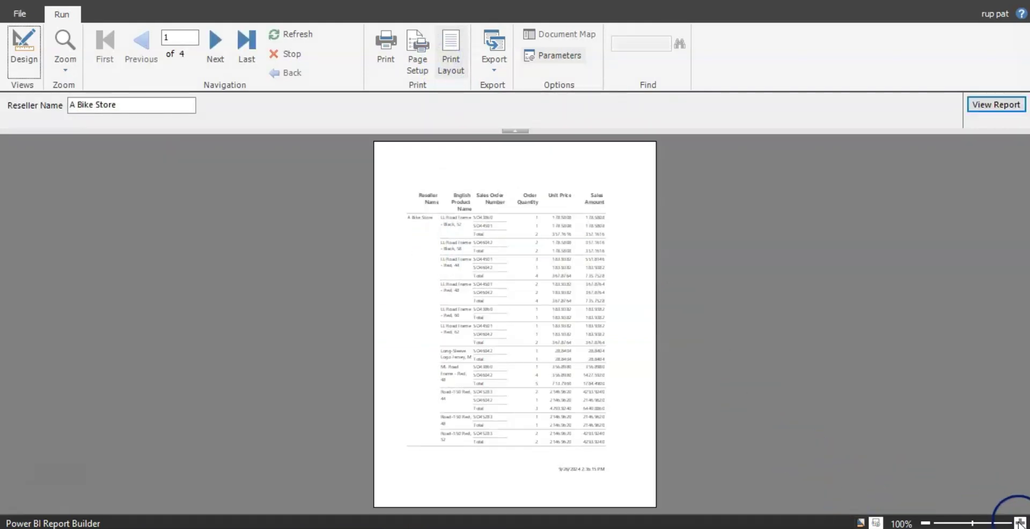
Zoom to 125%, check page 4's grand totals (121, 51039.9929, 85177.0812), then return to Design.
left_click(1021, 523)
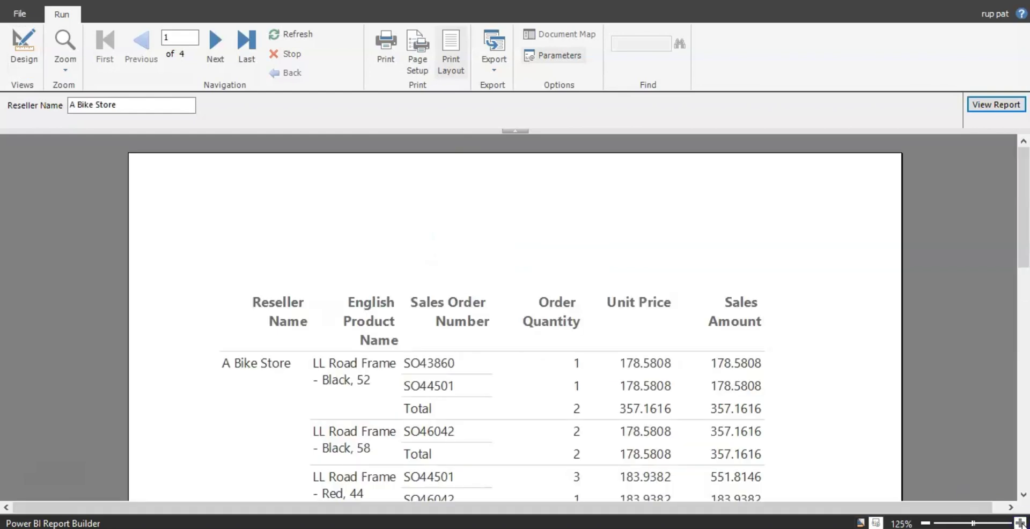
left_click_drag(1022, 252, 263, 97)
left_click(251, 46)
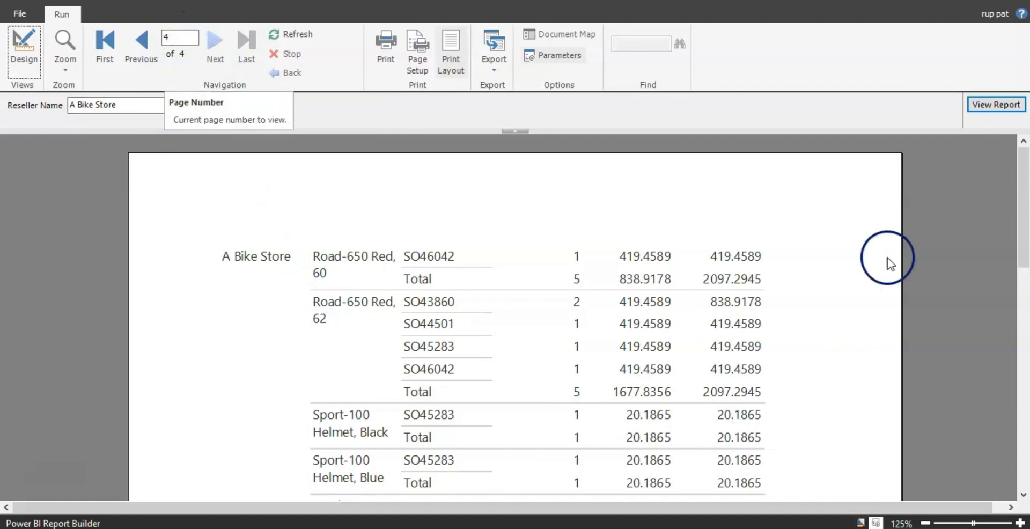
left_click_drag(1025, 214, 1025, 266)
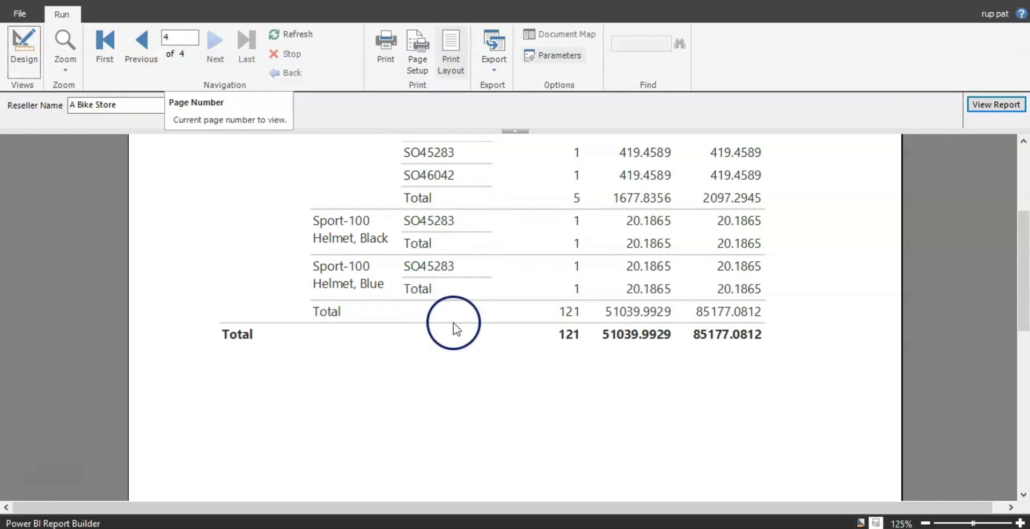
left_click_drag(1022, 310, 1022, 261)
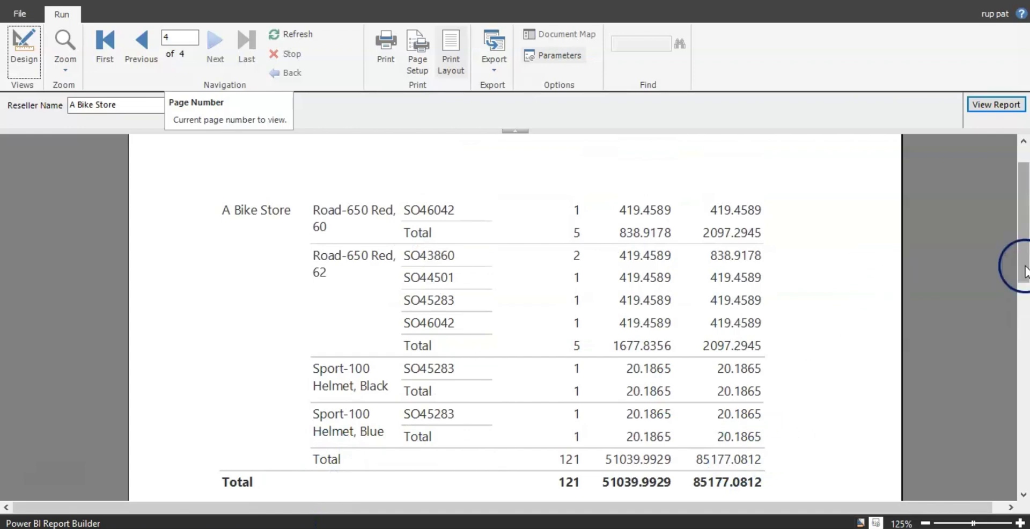
left_click_drag(1023, 263, 1020, 222)
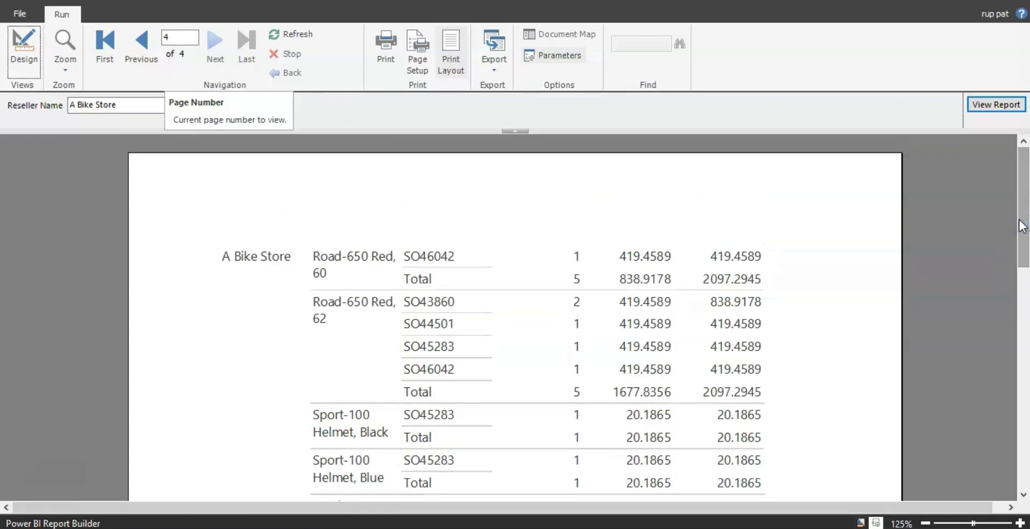
left_click(27, 49)
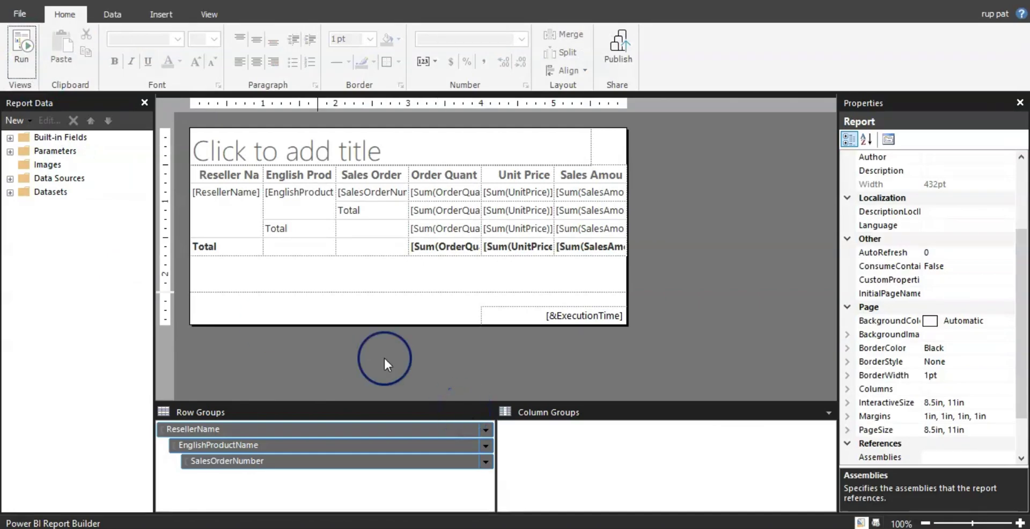
Remove the Total text from the sales order subtotal cell and display the report's page properties.
double_click(300, 231)
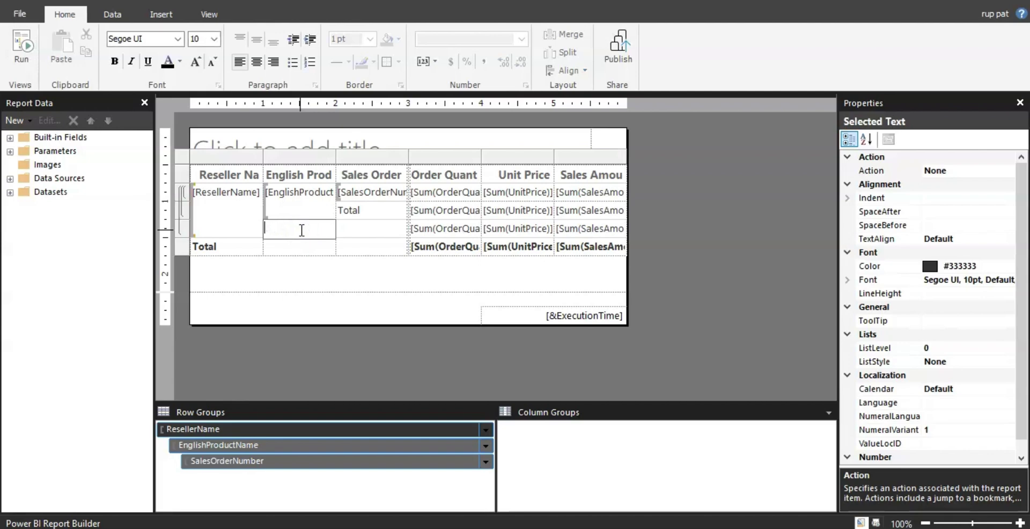
left_click(373, 209)
left_click(374, 211)
left_click(334, 275)
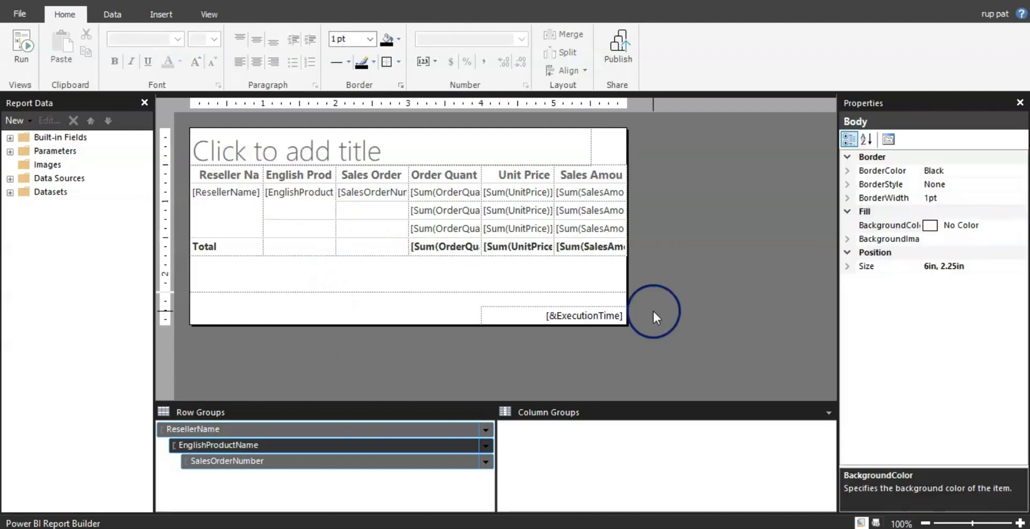
left_click(671, 328)
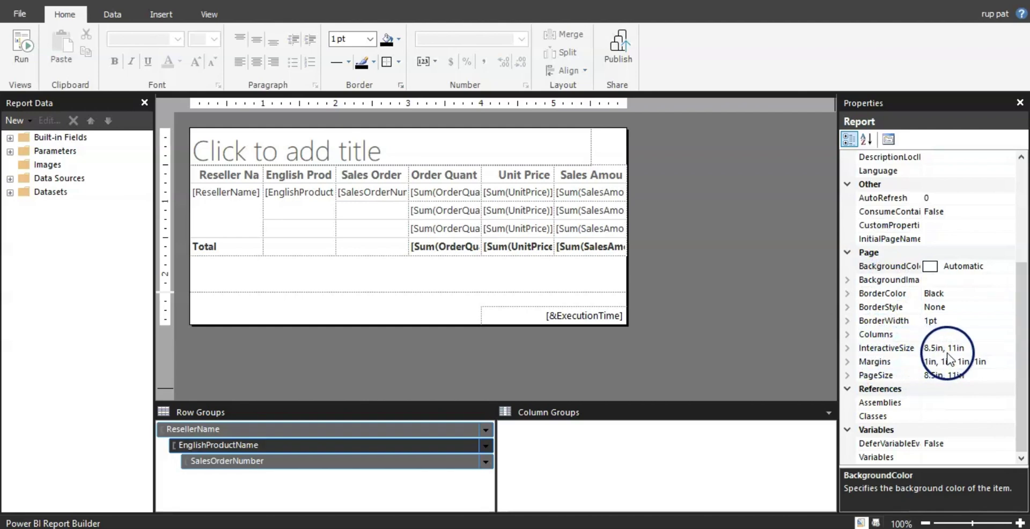
Under the report's Margins property, change Left and Right to 0.75in.
left_click(911, 362)
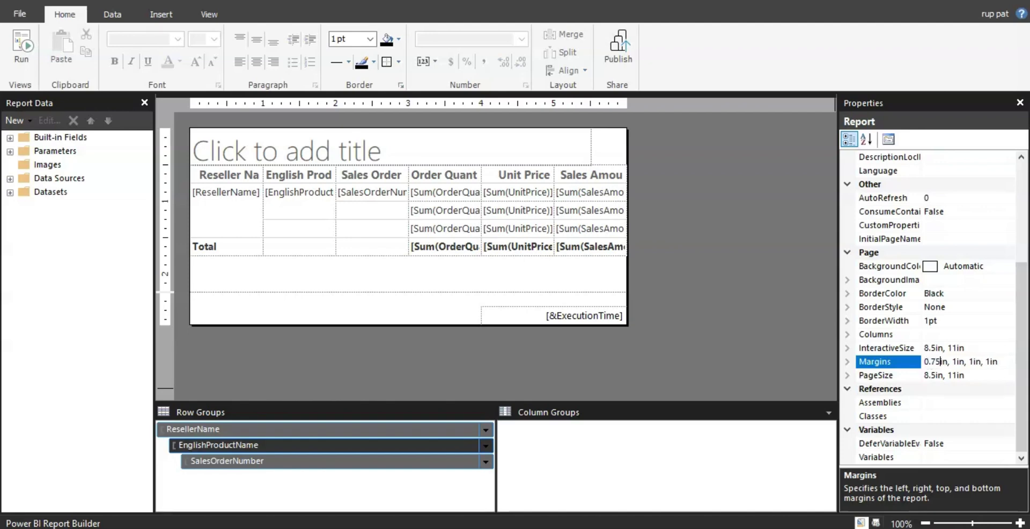
left_click(944, 368)
left_click(848, 361)
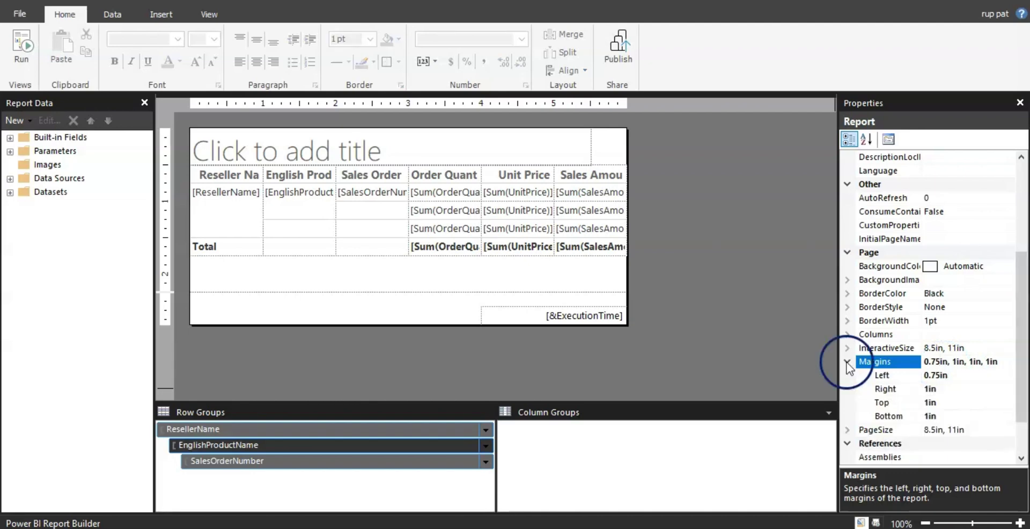
left_click(928, 389)
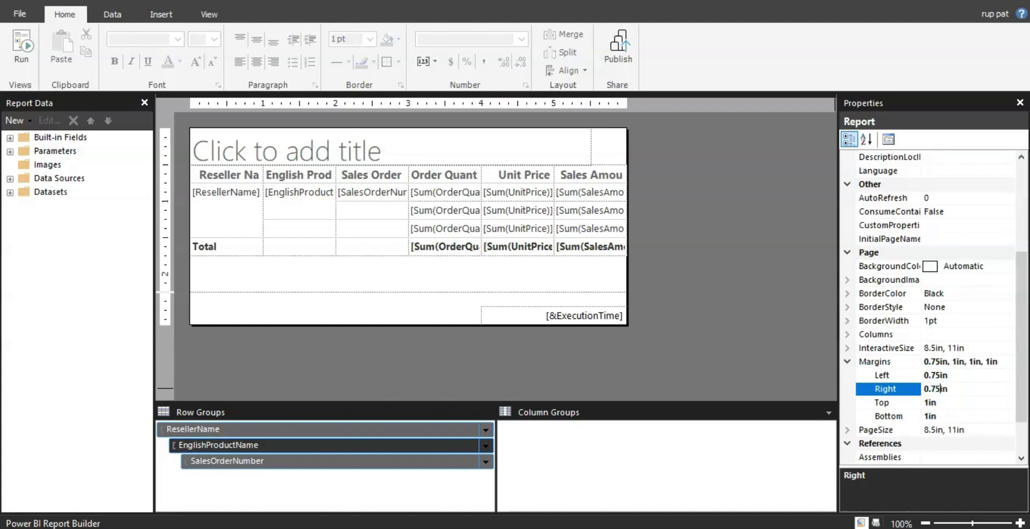
left_click(788, 378)
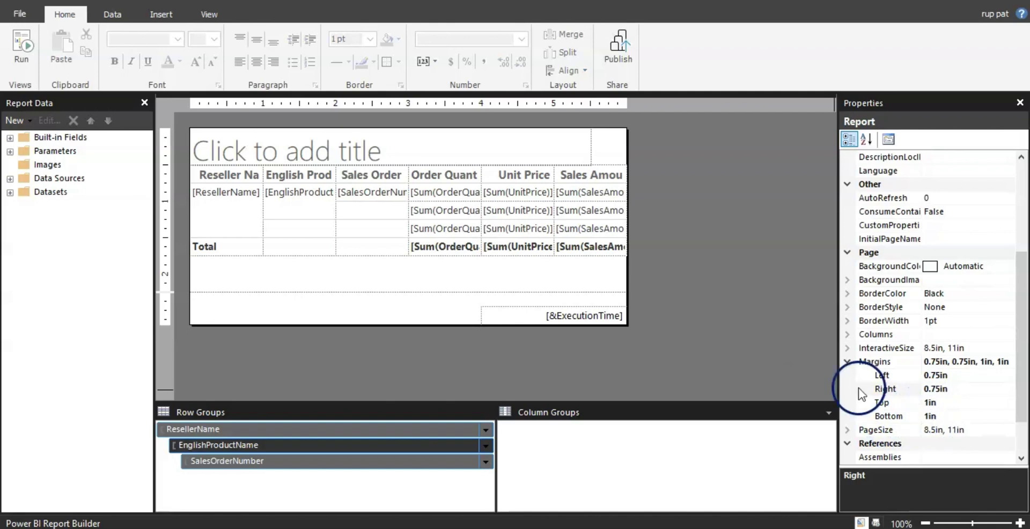
left_click(848, 362)
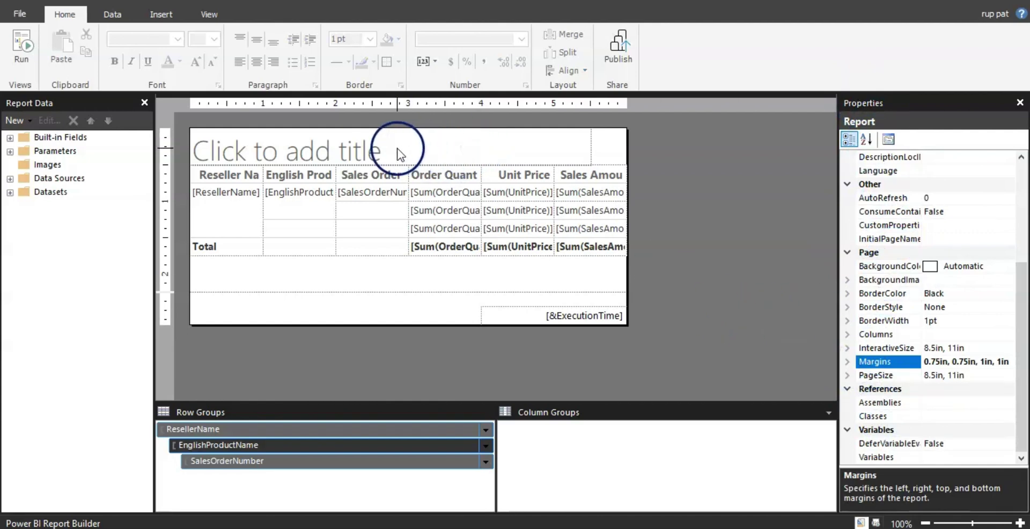
Enter 'A Bike Store Sales Report' in the title placeholder and run the report.
left_click(382, 153)
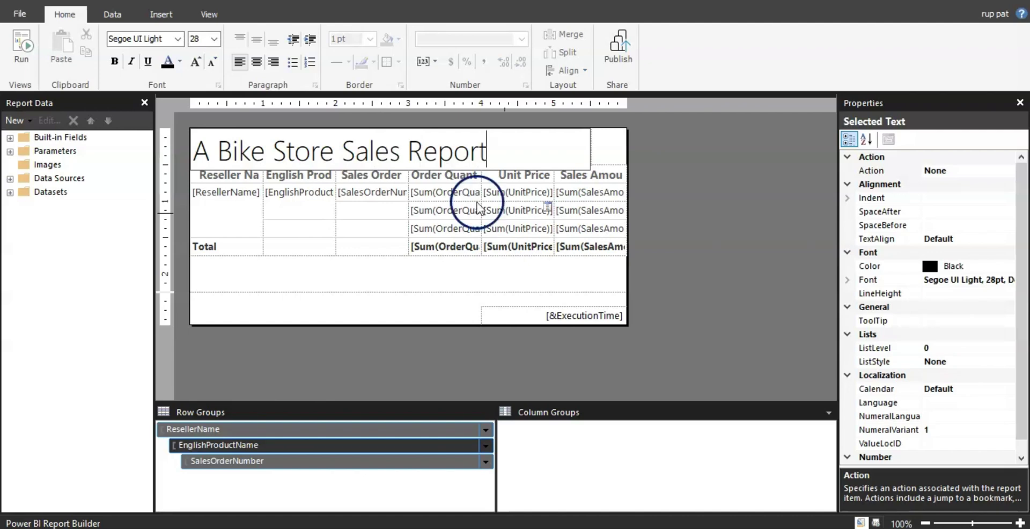
left_click(702, 234)
left_click(21, 47)
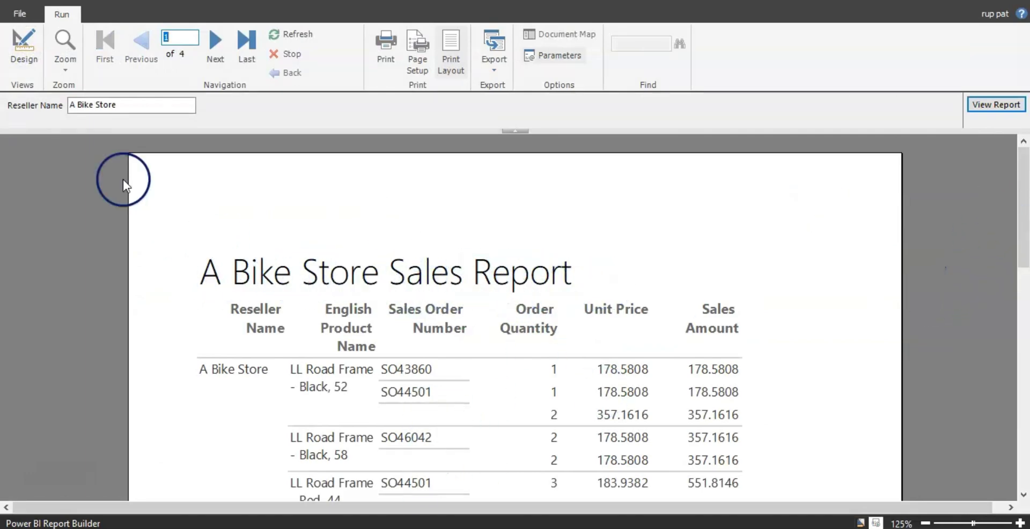
In design view, select the title text box, undoing an accidental resize.
left_click(24, 44)
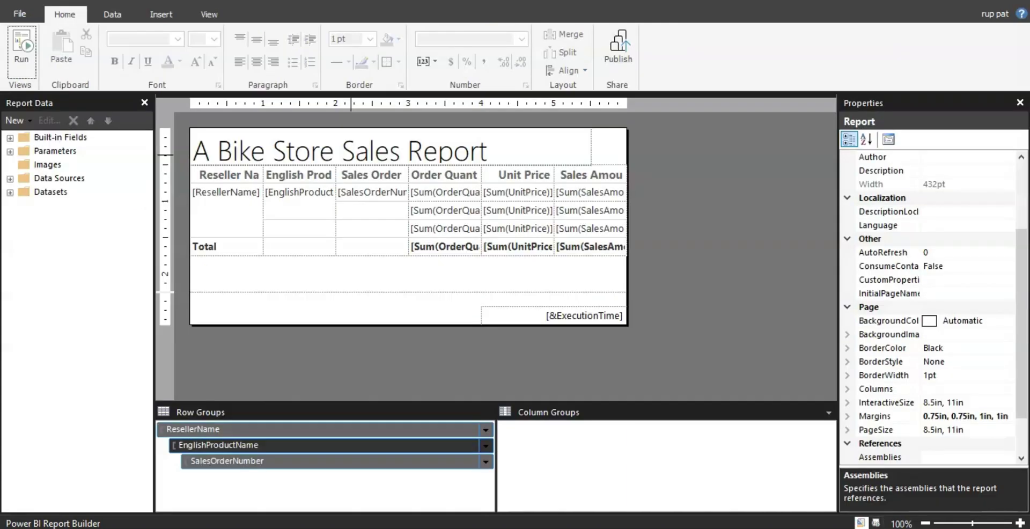
double_click(354, 153)
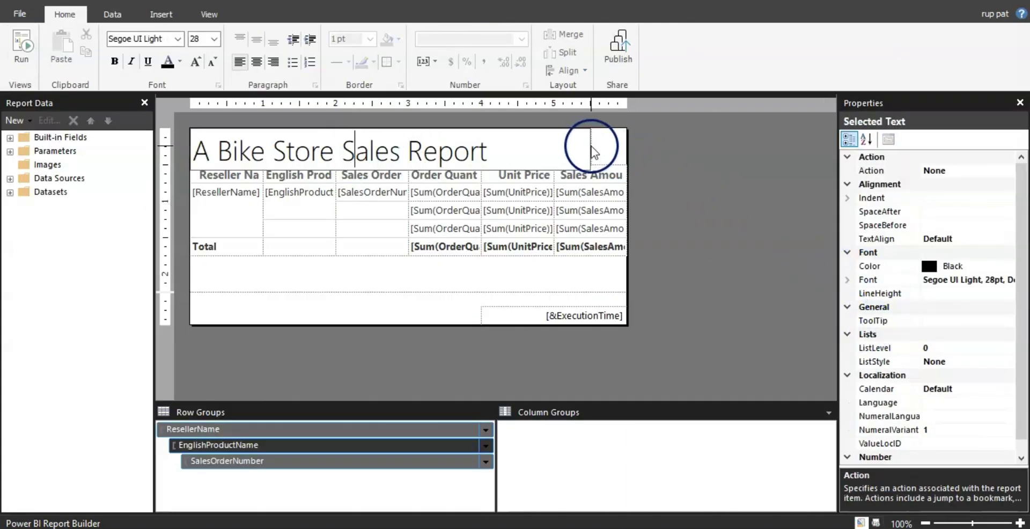
left_click(591, 148)
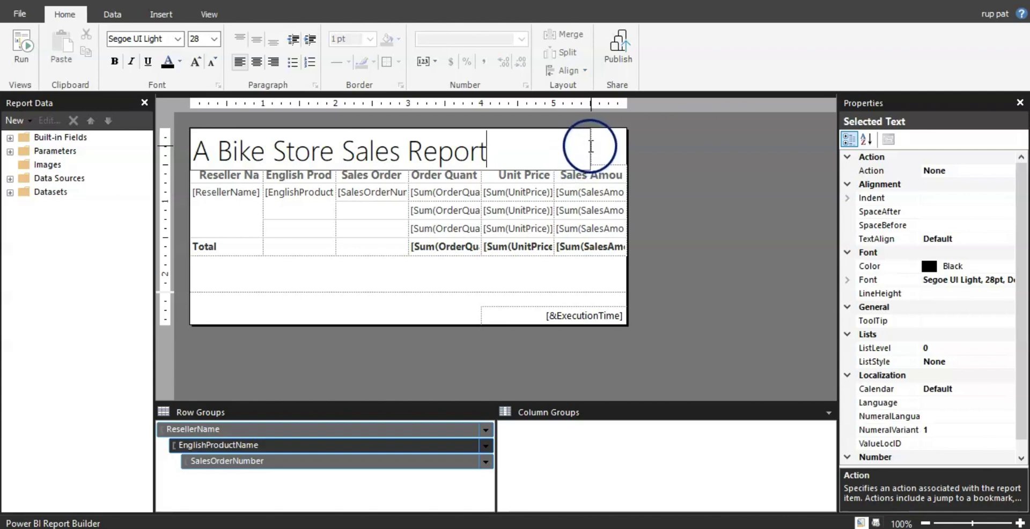
left_click(604, 142)
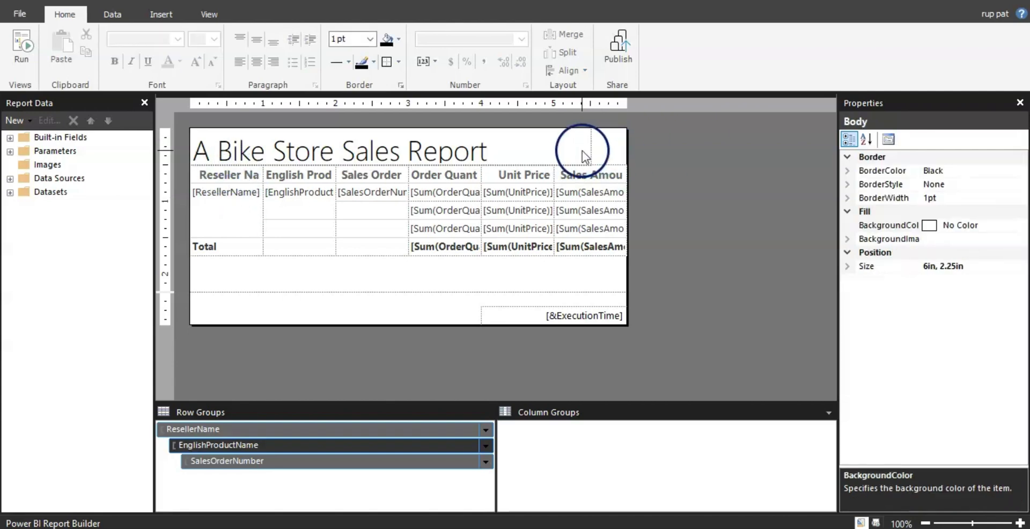
left_click(583, 154)
left_click_drag(628, 152, 623, 155)
key("ctrl+z")
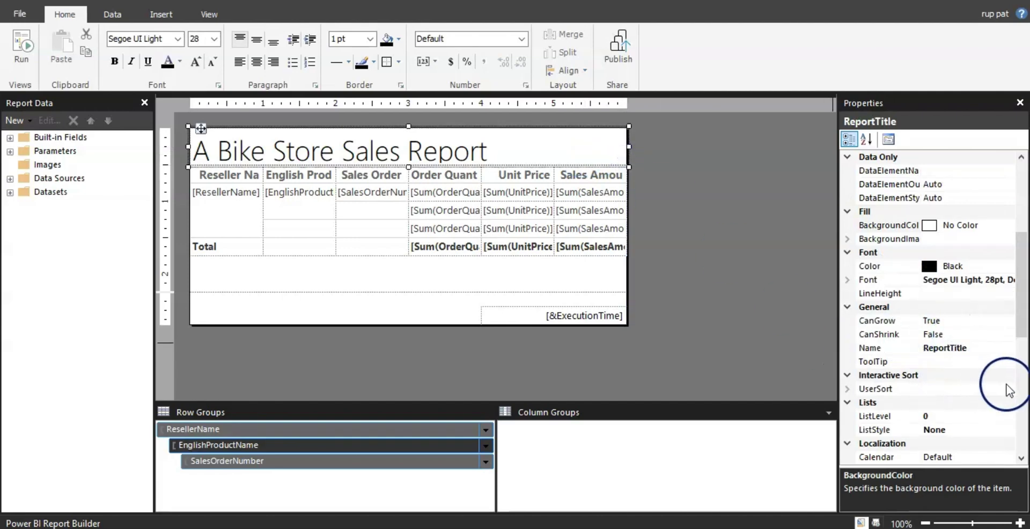
Set the title's TextAlign property to Center.
scroll(1019, 257, "up", 5)
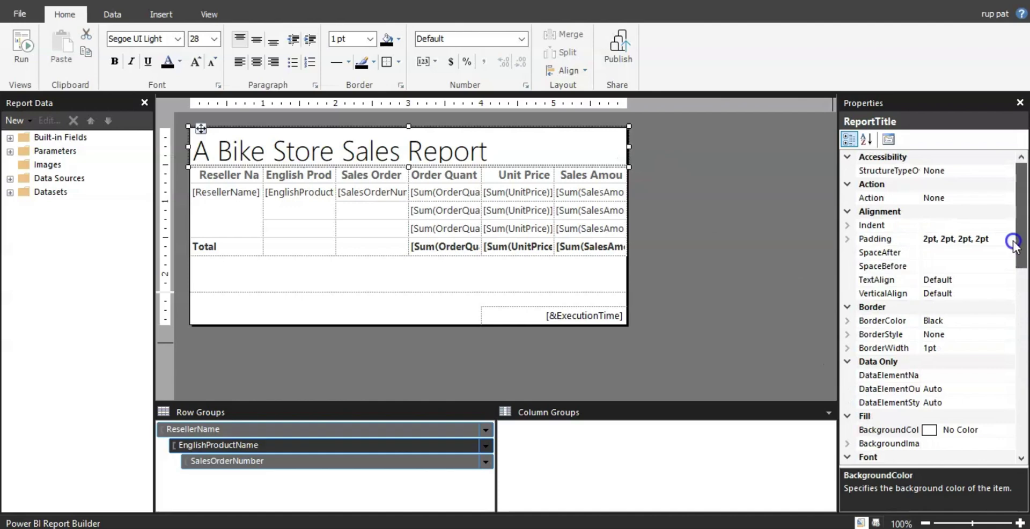
left_click(887, 225)
left_click(912, 279)
left_click(1008, 280)
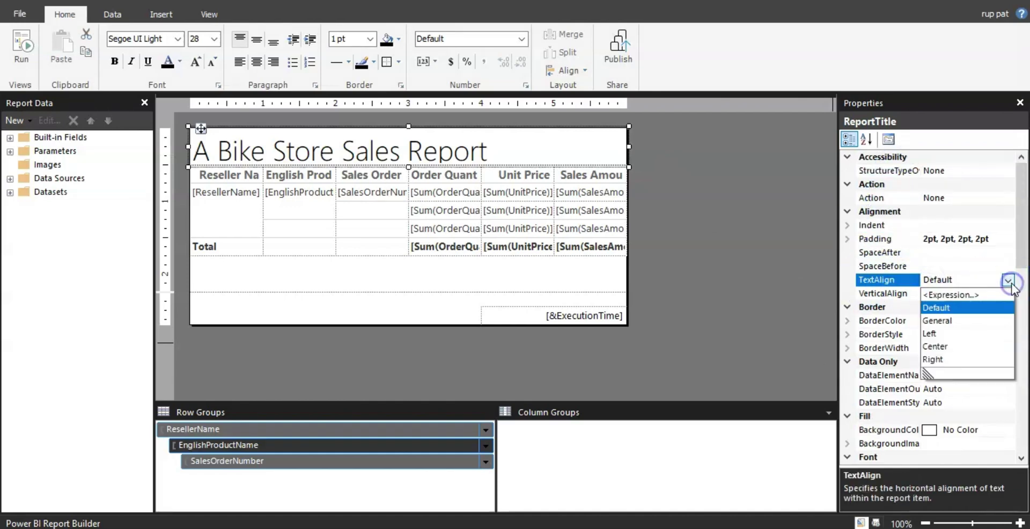
left_click(935, 346)
left_click(775, 311)
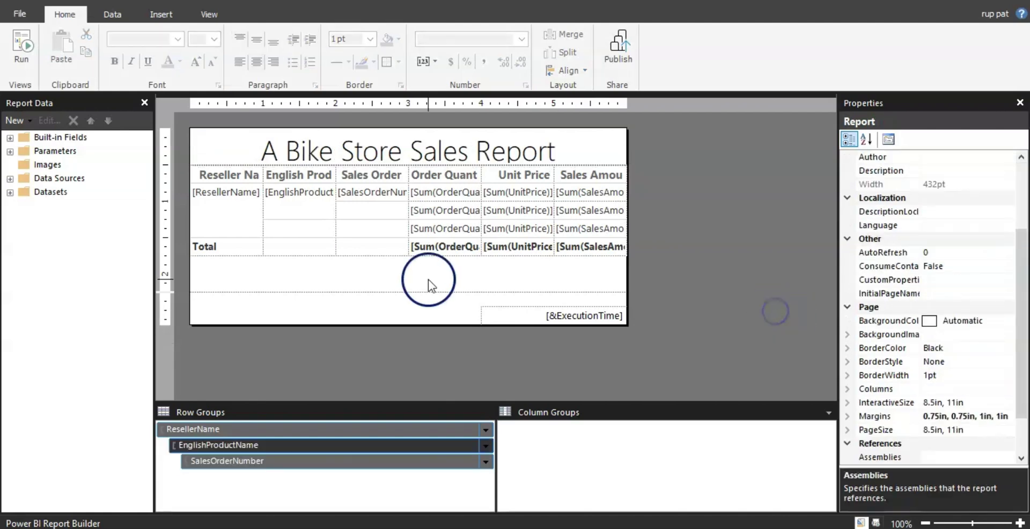
left_click(22, 48)
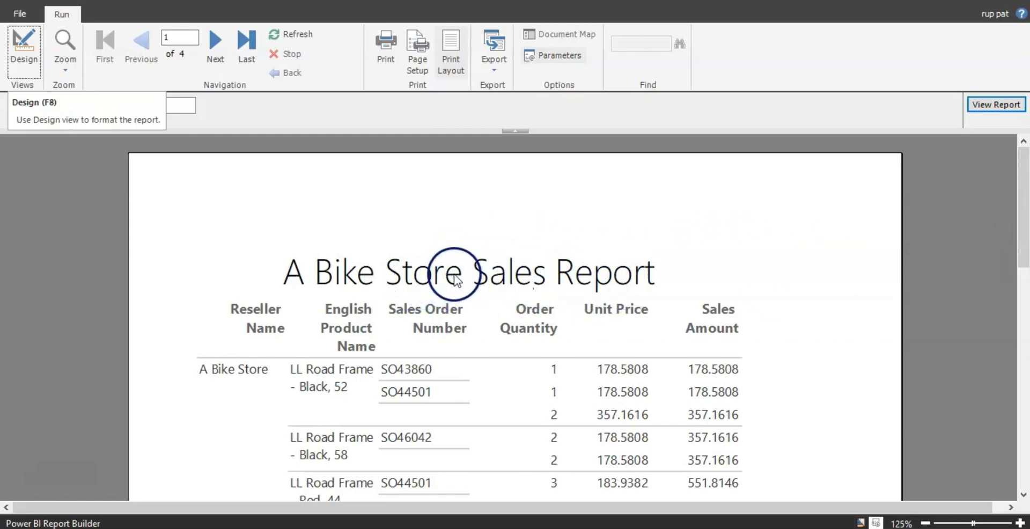
left_click_drag(1023, 203, 1022, 147)
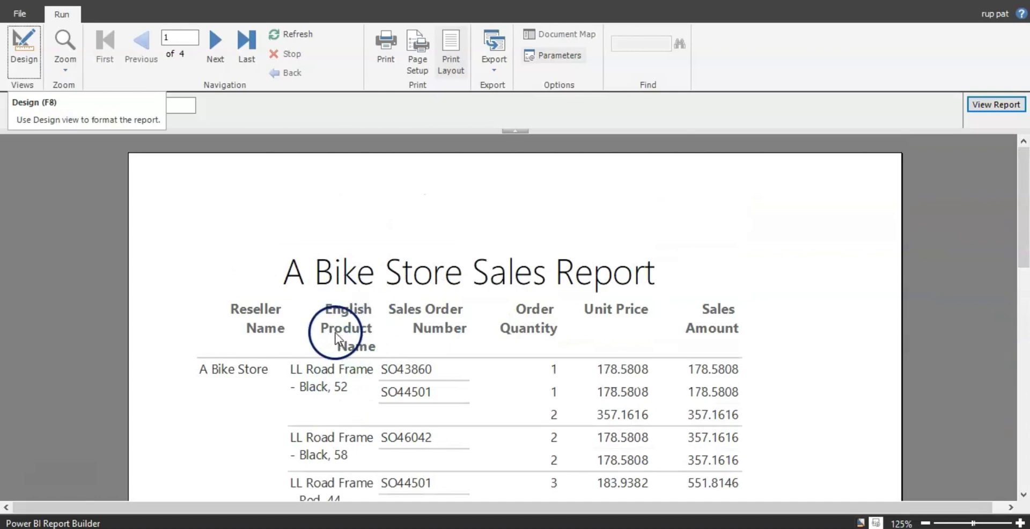
left_click(24, 41)
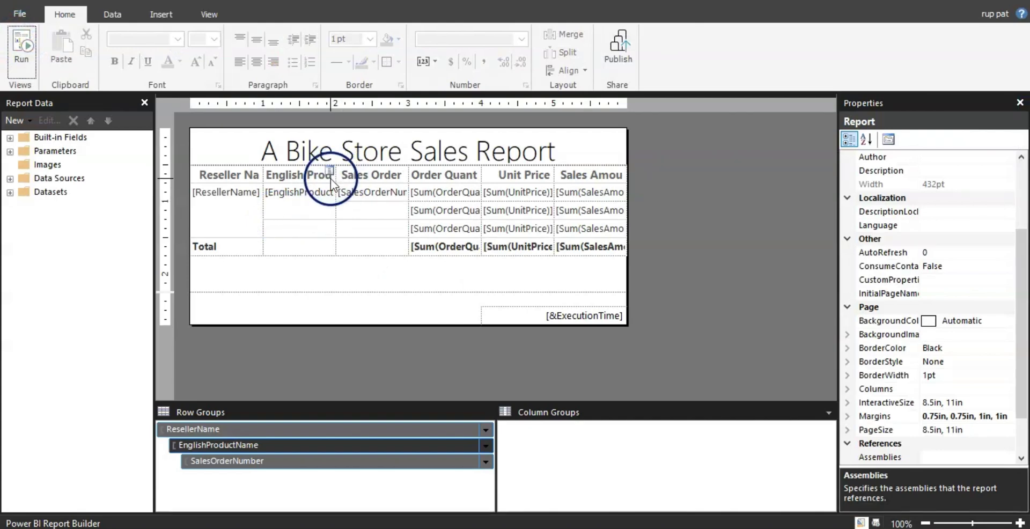
Widen the English Product Name column and narrow the Sales Order column.
left_click(301, 172)
left_click_drag(336, 160, 397, 160)
left_click(473, 166)
left_click_drag(472, 157, 443, 157)
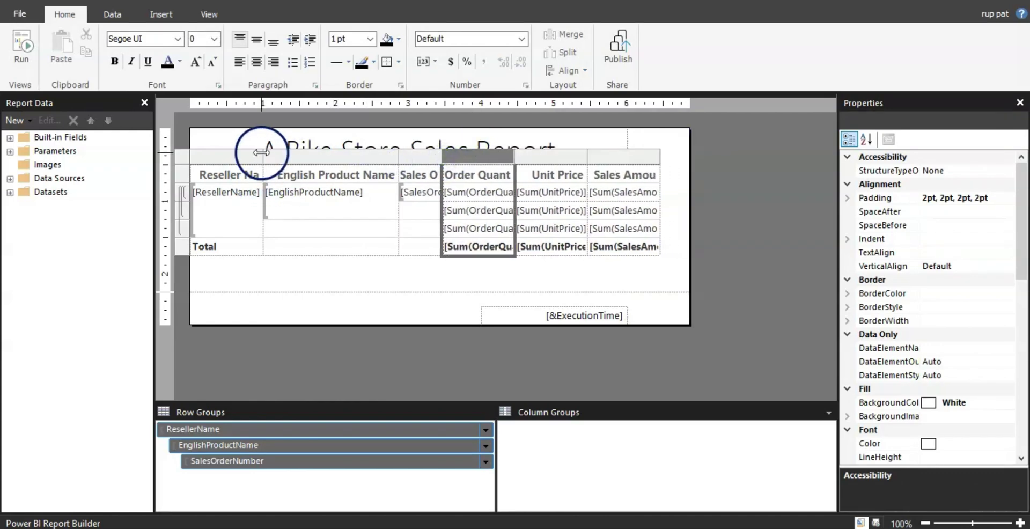
Narrow the Unit Price and Sales Amount columns and preview the 6-page report.
left_click(595, 156)
left_click_drag(588, 156, 571, 168)
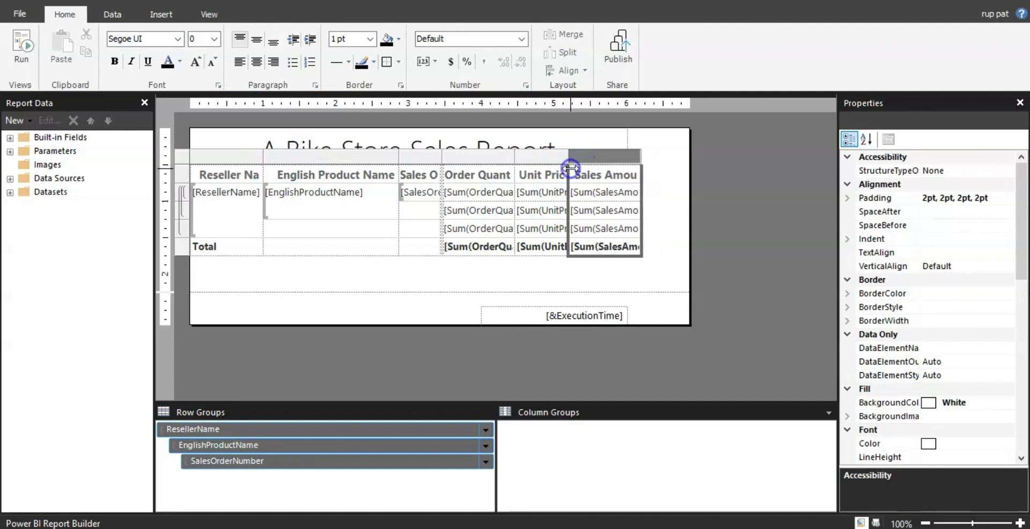
left_click_drag(642, 157, 627, 166)
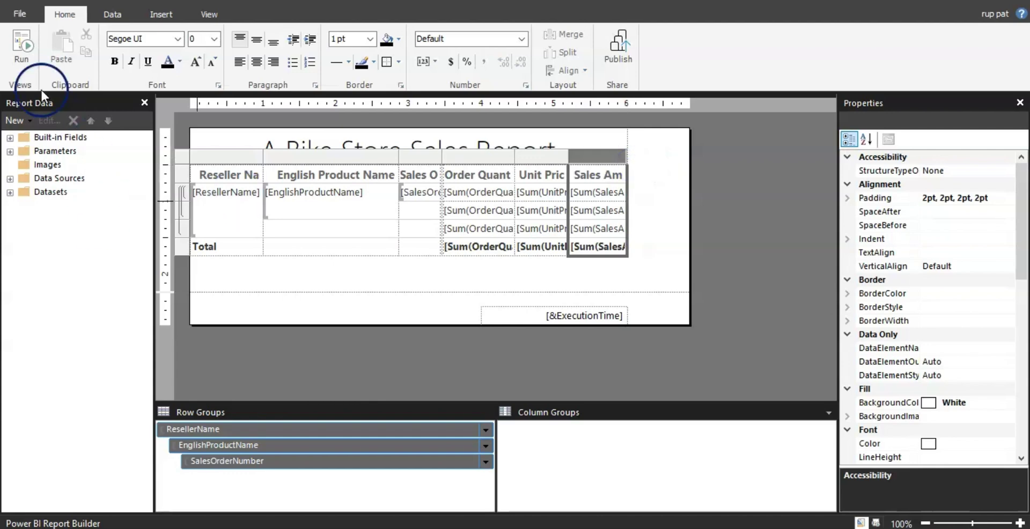
left_click(22, 49)
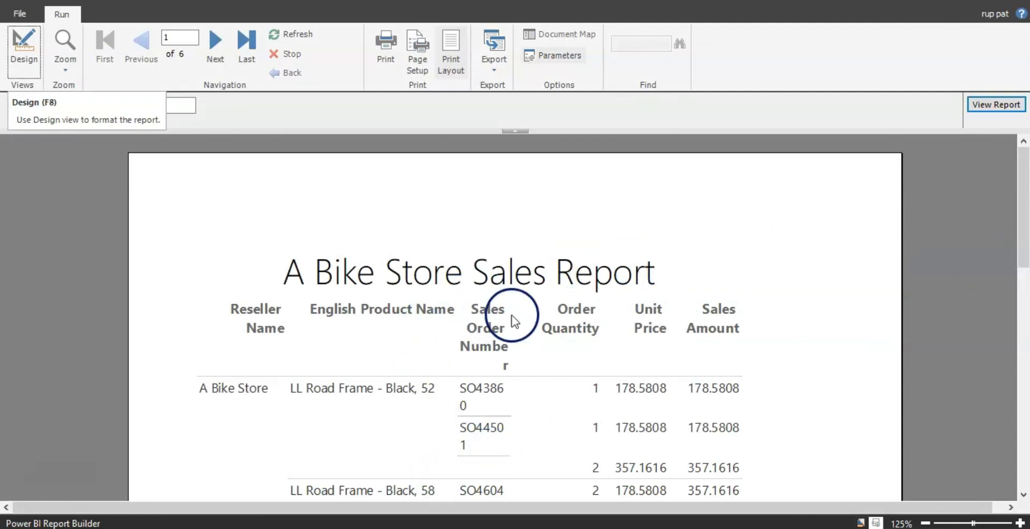
Widen the Sales Order column slightly in design view and rerun the now 4-page report.
left_click(25, 59)
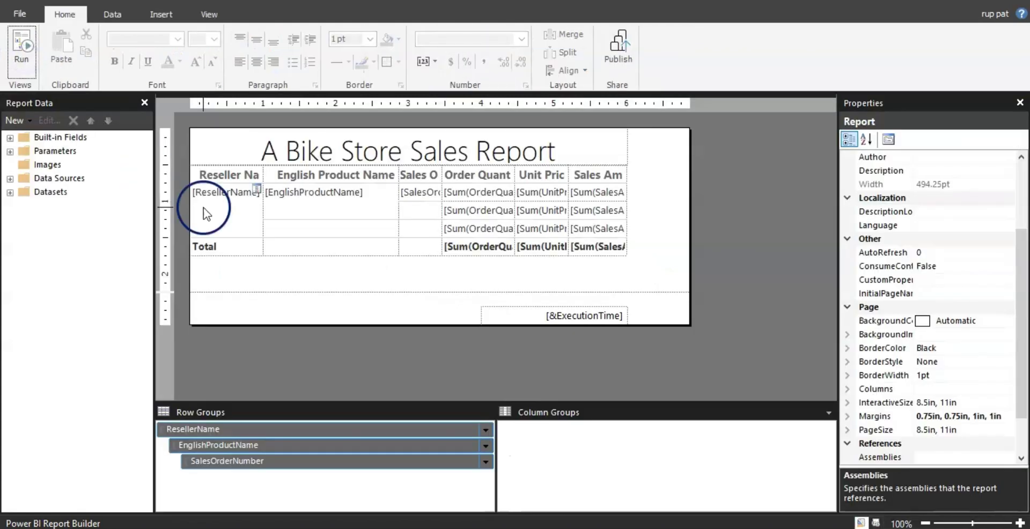
left_click(220, 180)
left_click(257, 157)
left_click(416, 157)
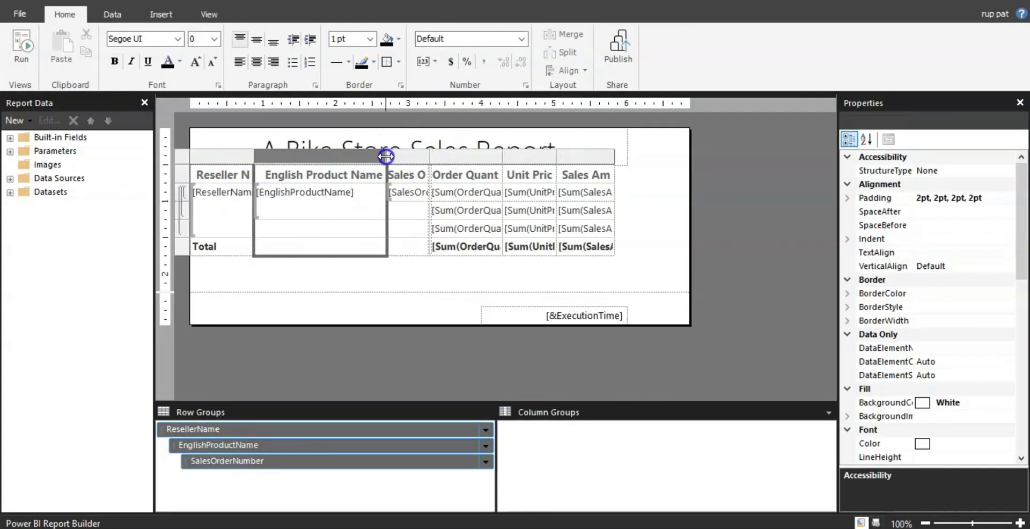
left_click_drag(433, 157, 443, 157)
left_click(22, 48)
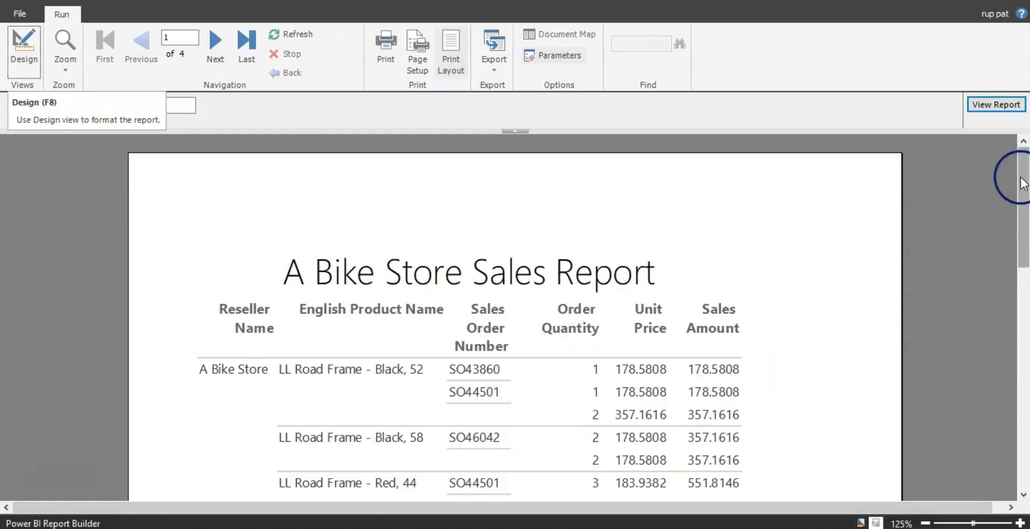
mouse_move(1022, 172)
left_mouse_down()
mouse_move(1024, 401)
mouse_move(1024, 180)
left_mouse_up()
left_click(426, 226)
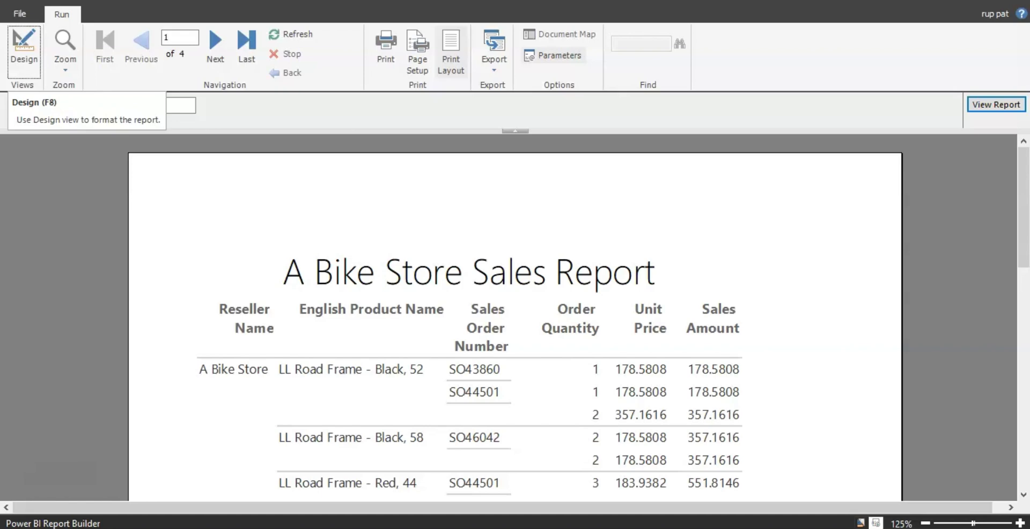
left_click(428, 227)
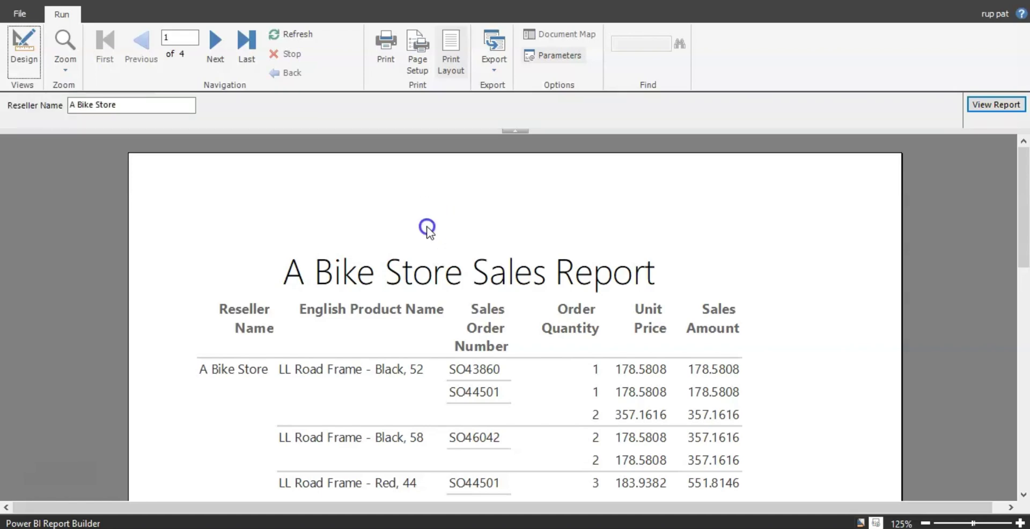